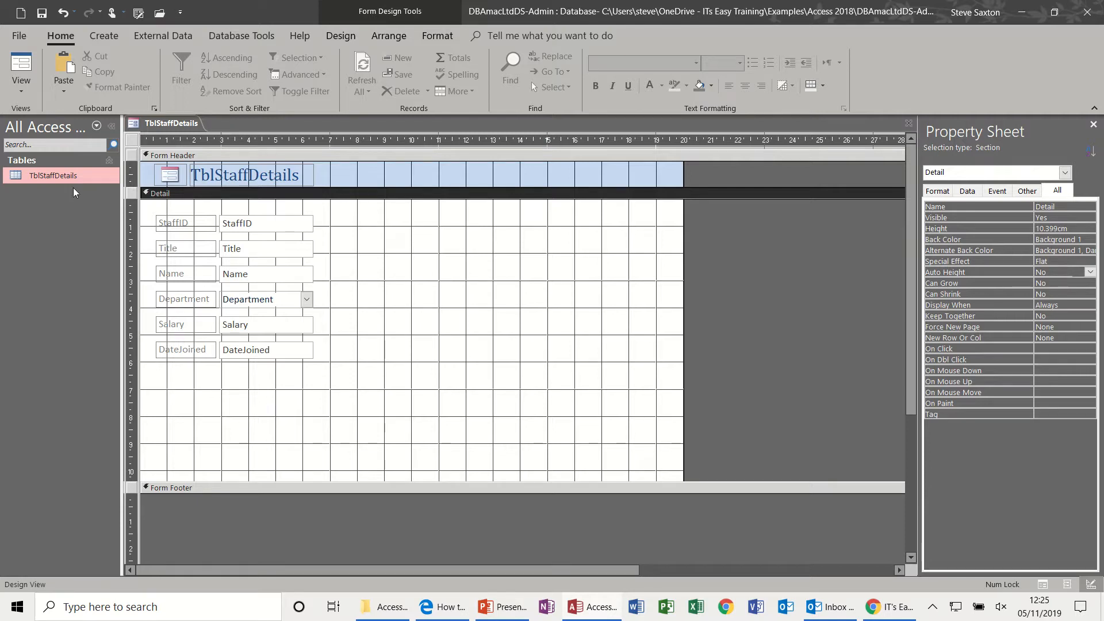
Step: Open the TblStaffDetails table to review its staff records and close it again
double_click(56, 176)
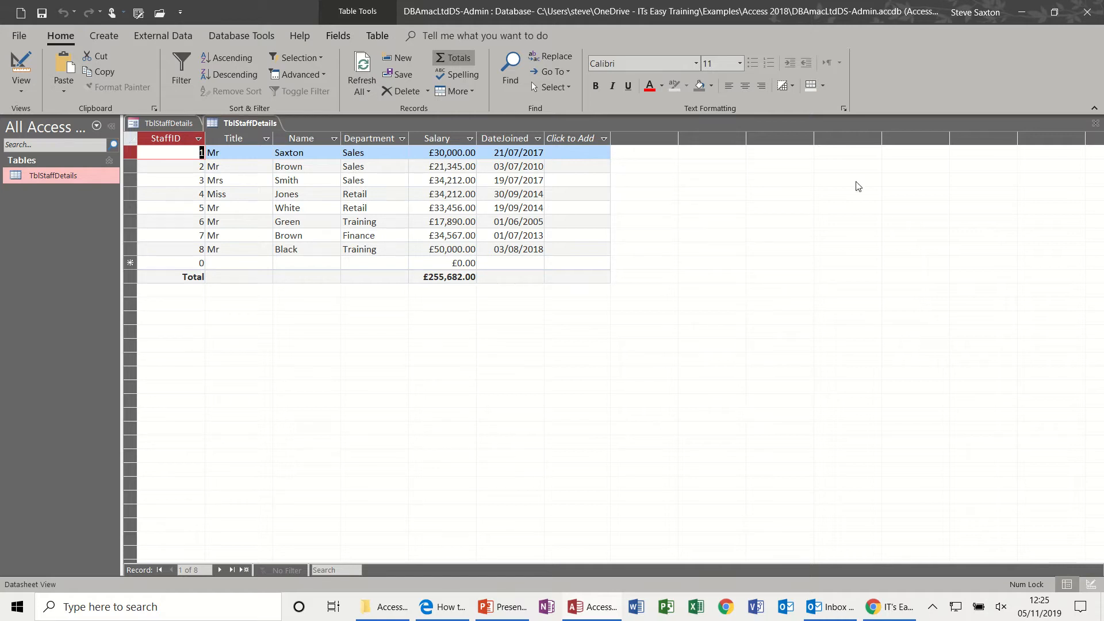
left_click(1094, 125)
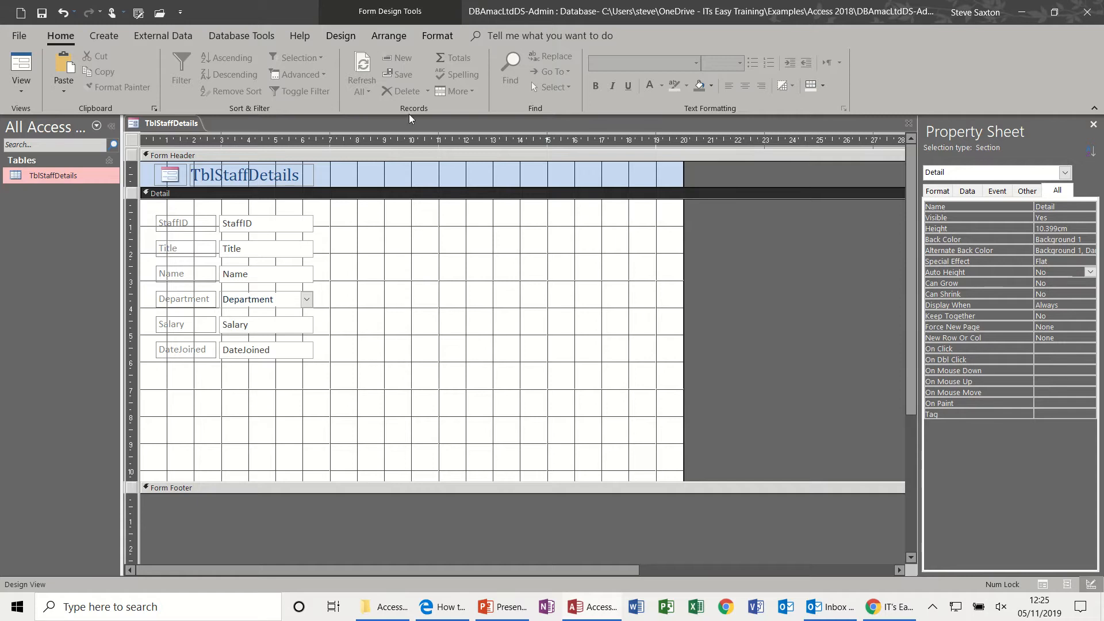
Step: Draw a text box about 5.7 cm wide and 1.5 cm high beside the Salary and DateJoined fields, with its label directly above it
left_click(347, 37)
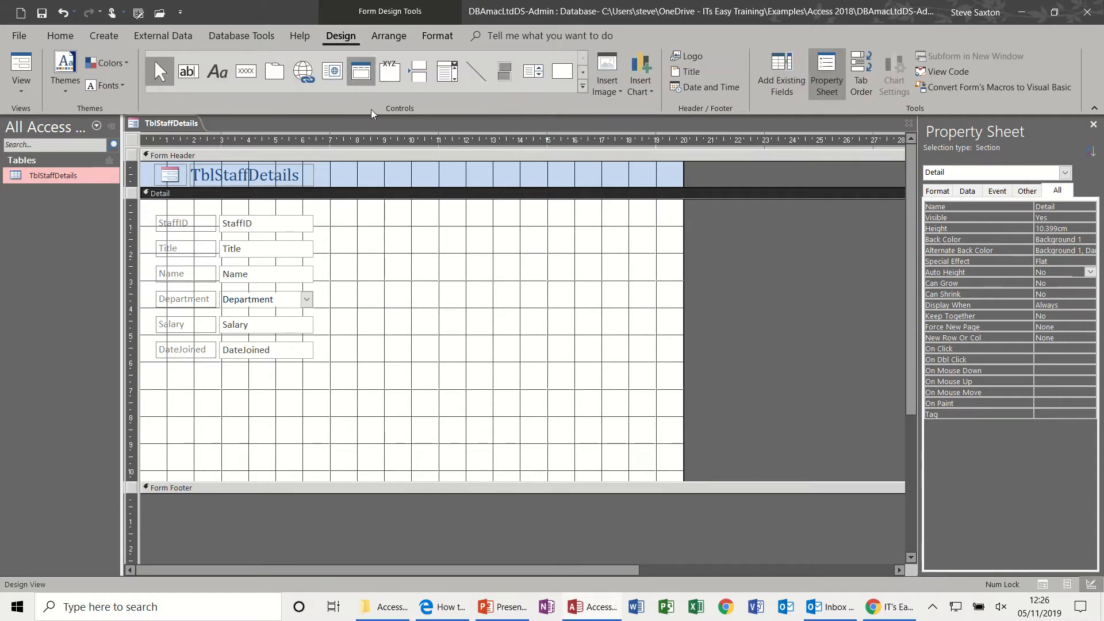
left_click(187, 71)
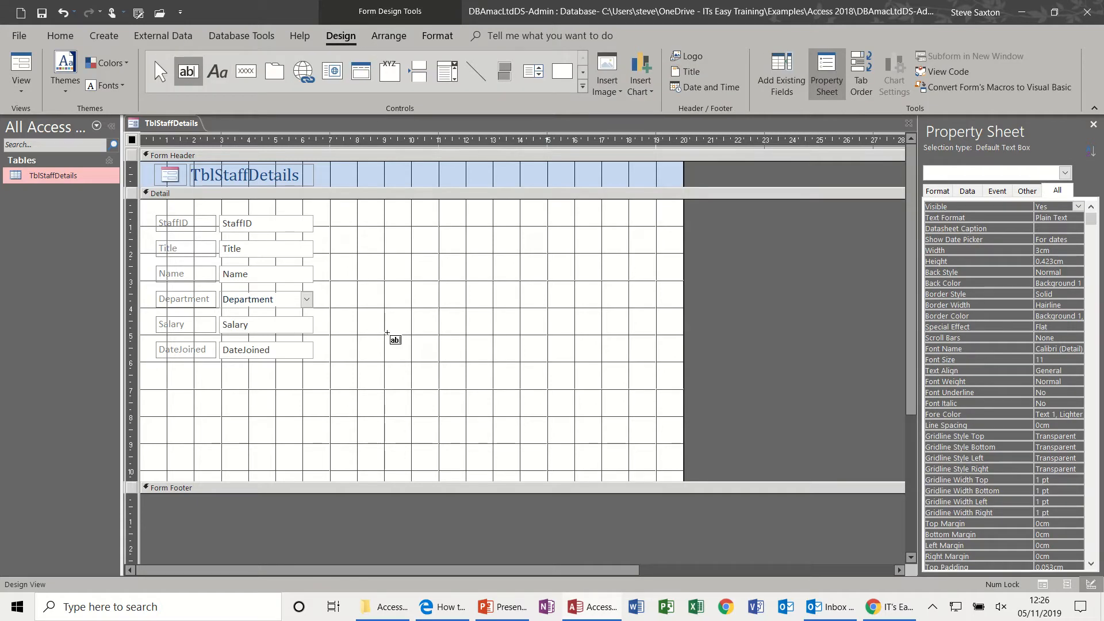
left_click_drag(392, 332, 547, 373)
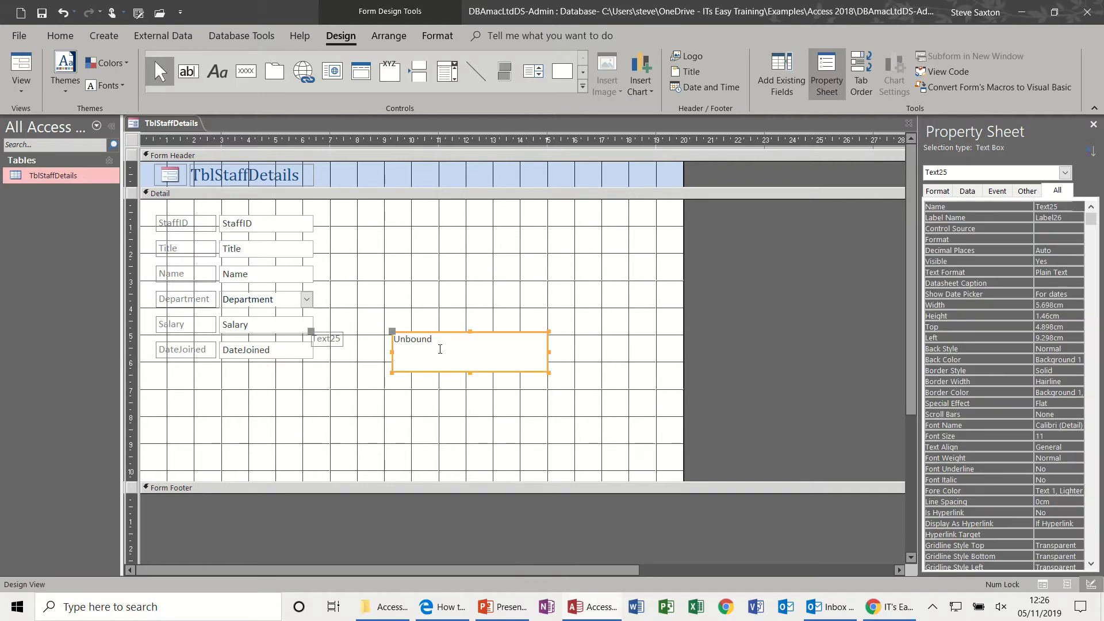
left_click_drag(311, 332, 393, 316)
Step: Enter the expression =[salary]*1.1 in the new text box and check the form in Form View
left_click(406, 341)
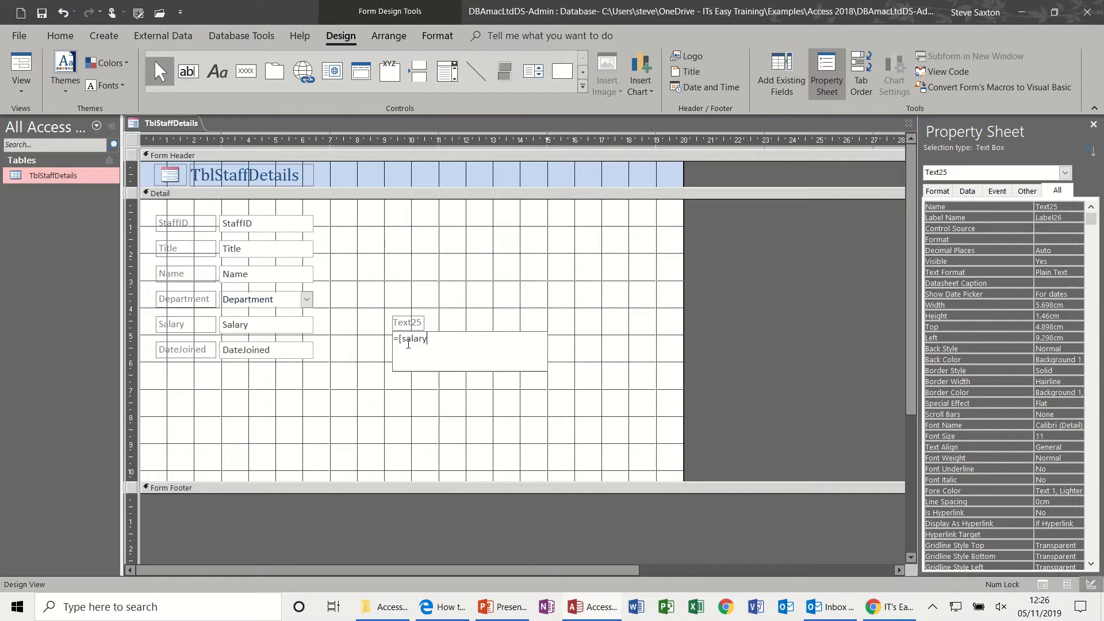
type("=[salary]*1.1")
left_click(431, 392)
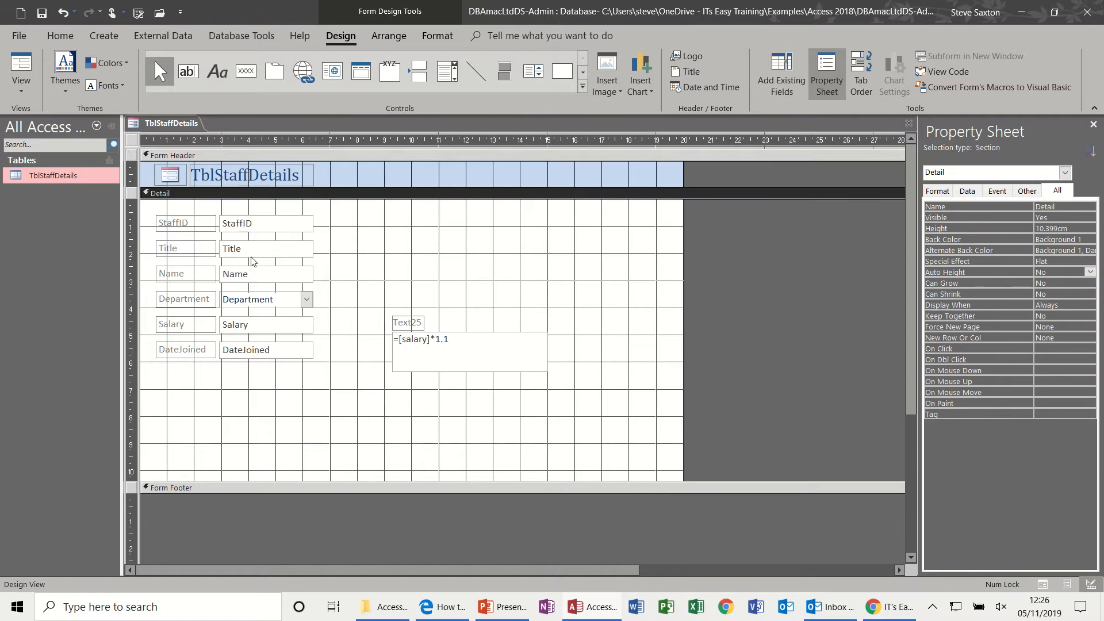
left_click(20, 67)
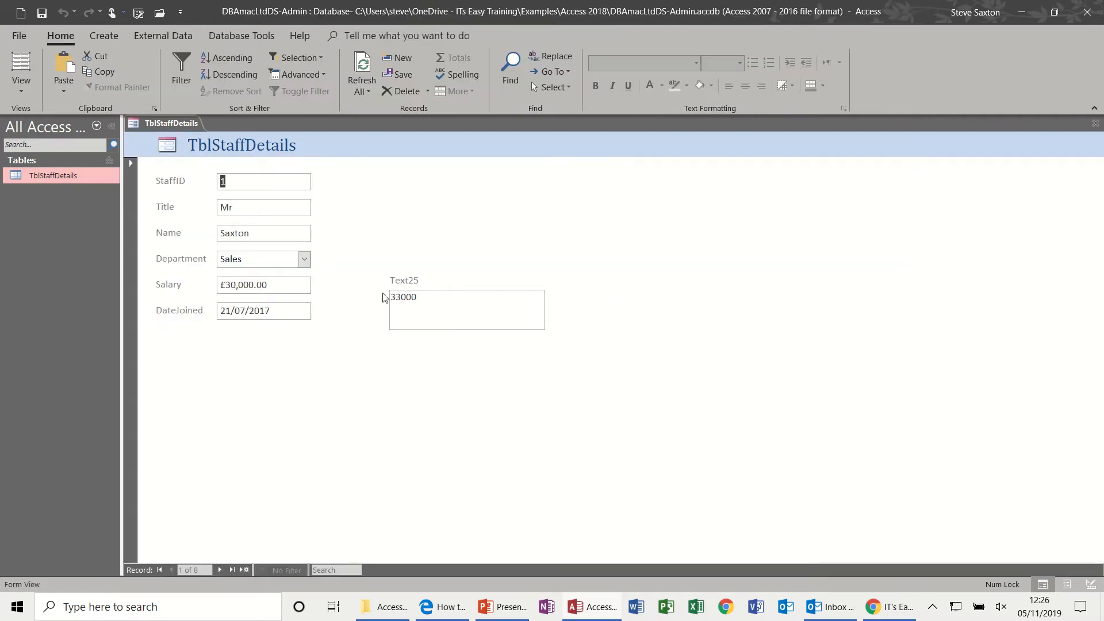
Step: Back in Design View, set the calculated text box's format to Currency, widen the Property Sheet and check the form in Form View
left_click(21, 86)
left_click(38, 177)
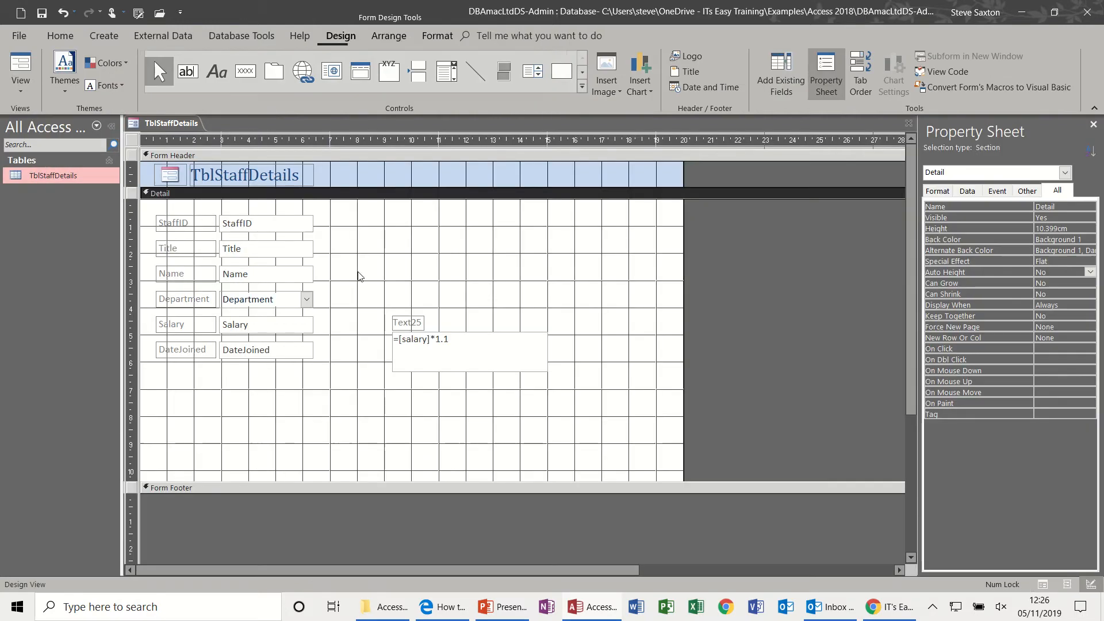
left_click(466, 339)
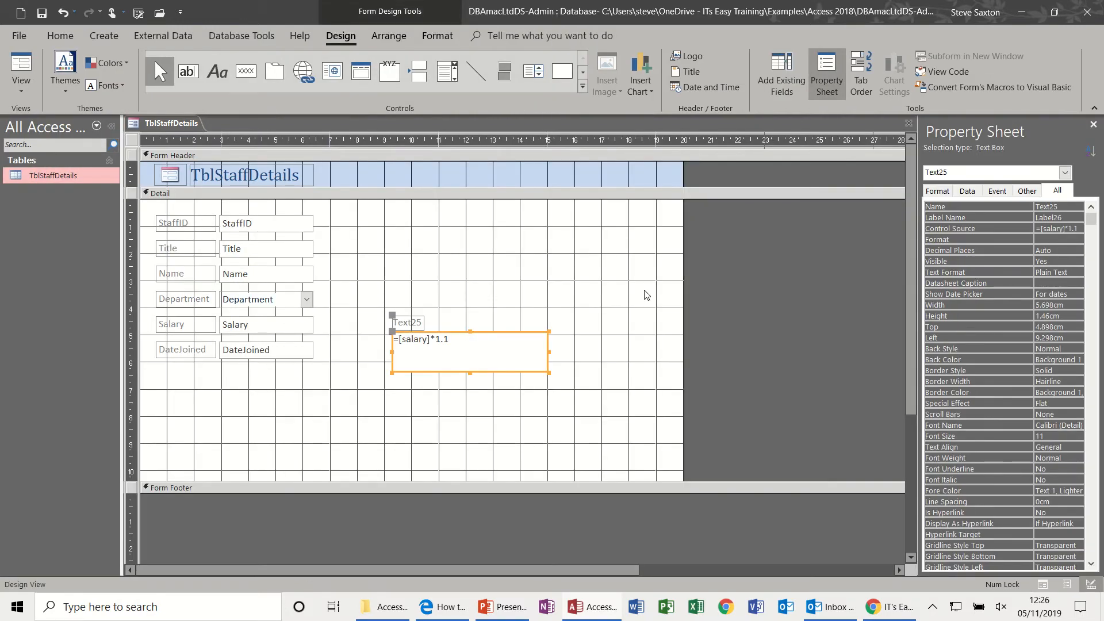
left_click(944, 195)
left_click(1075, 207)
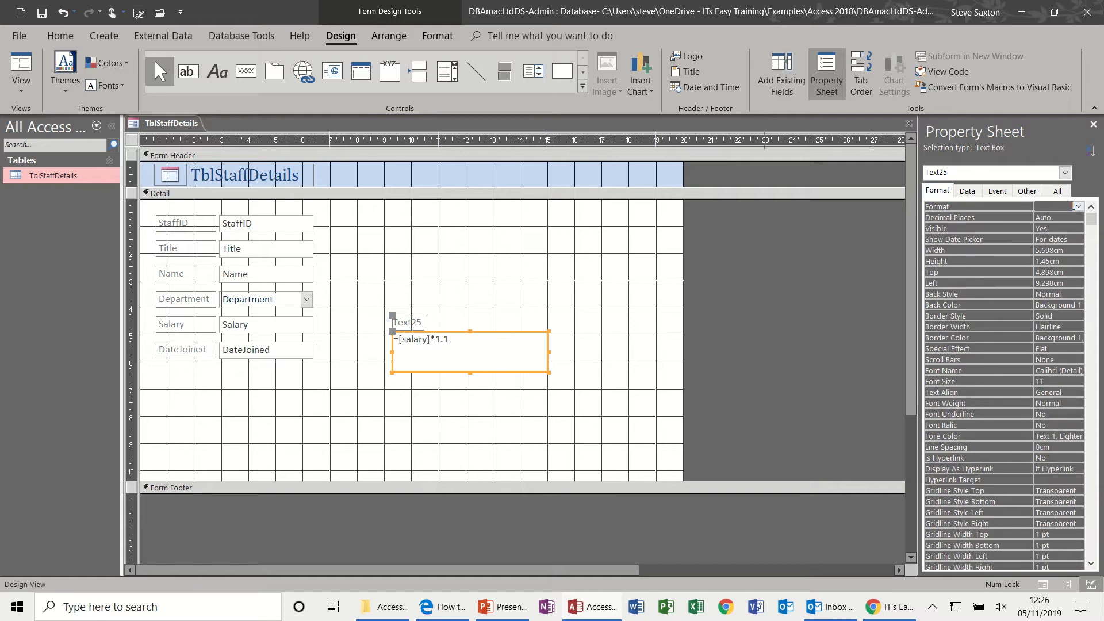
left_click(1077, 207)
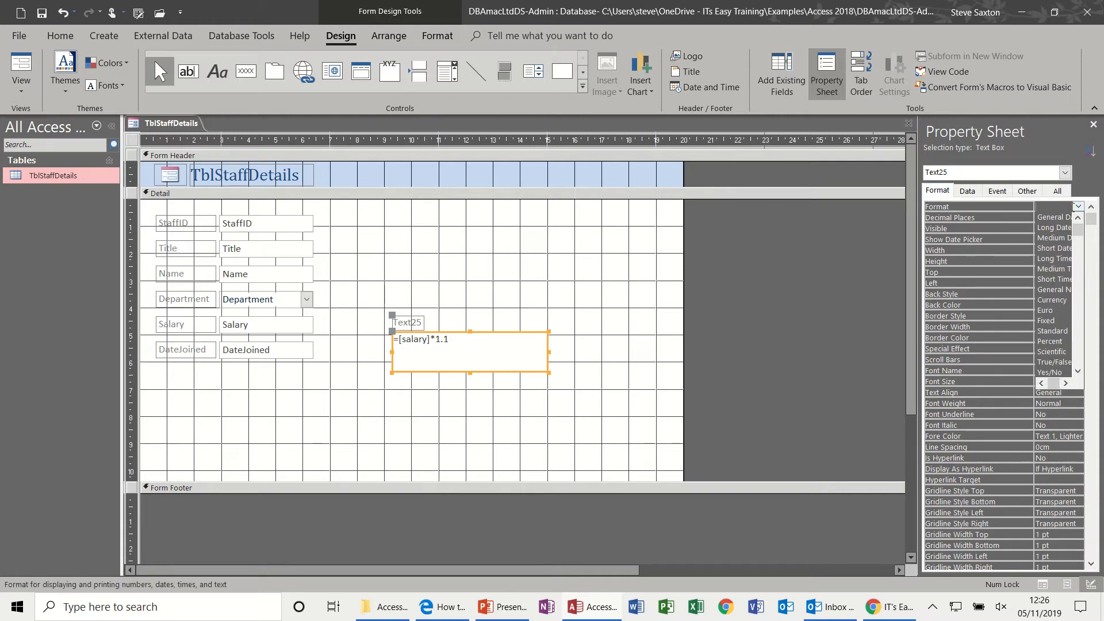
left_click(1058, 300)
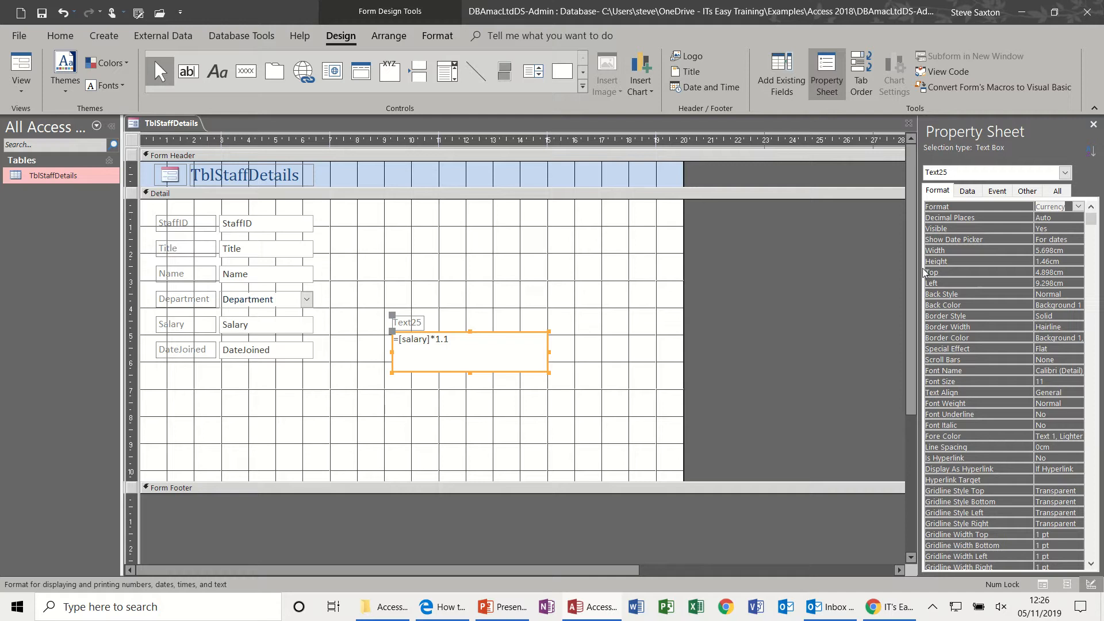
left_click_drag(920, 272, 885, 272)
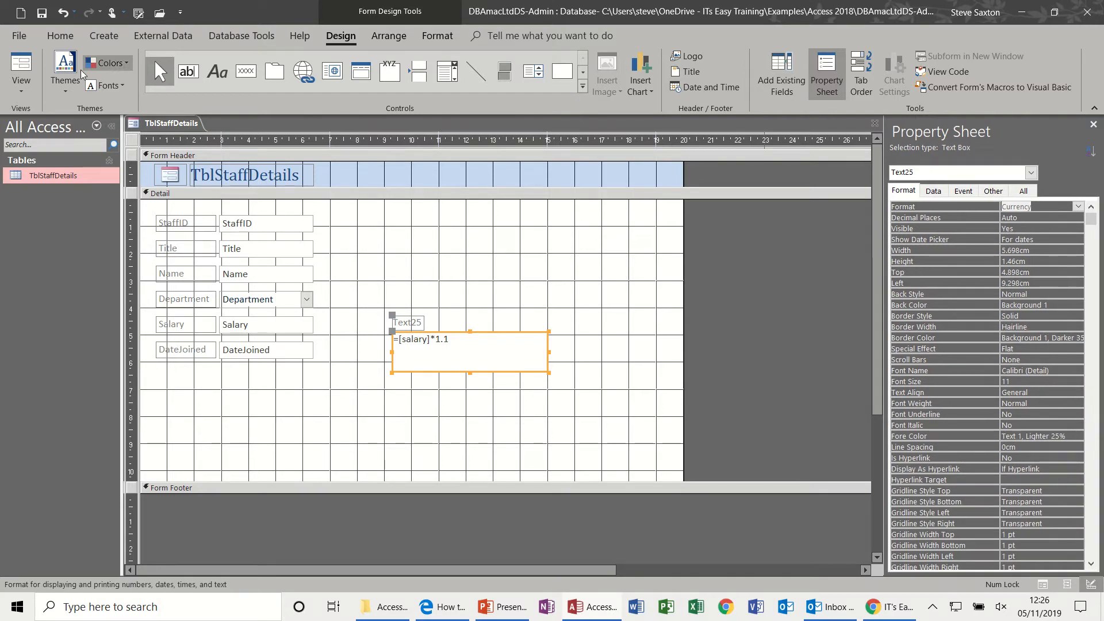
left_click(22, 64)
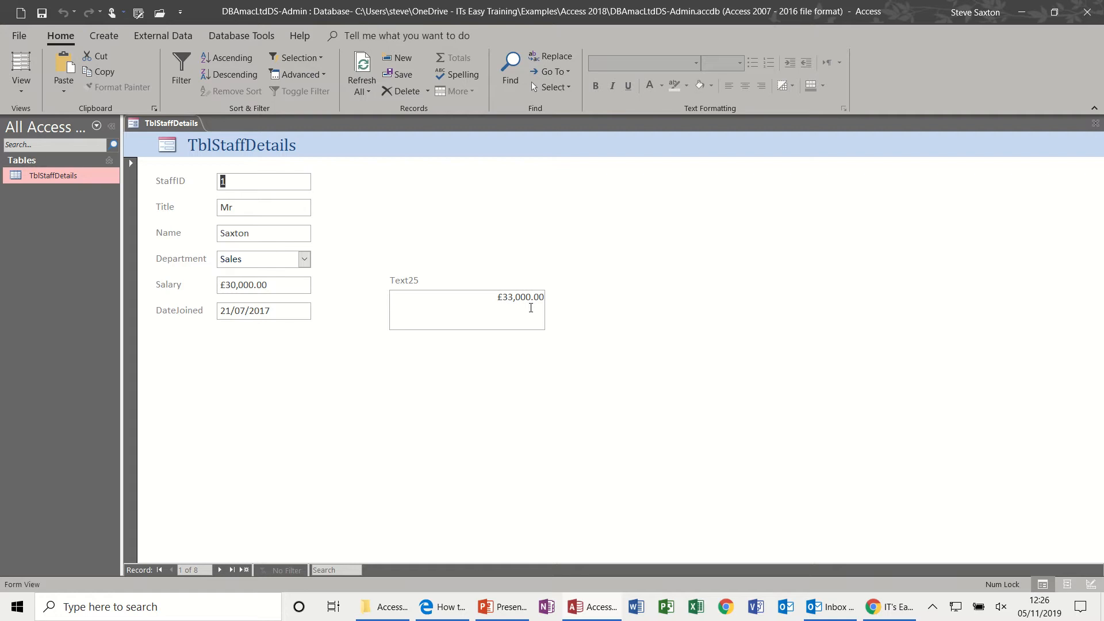
Step: Return to Design View and reduce the calculated text box's height to about 0.91 cm
left_click(22, 86)
left_click(51, 178)
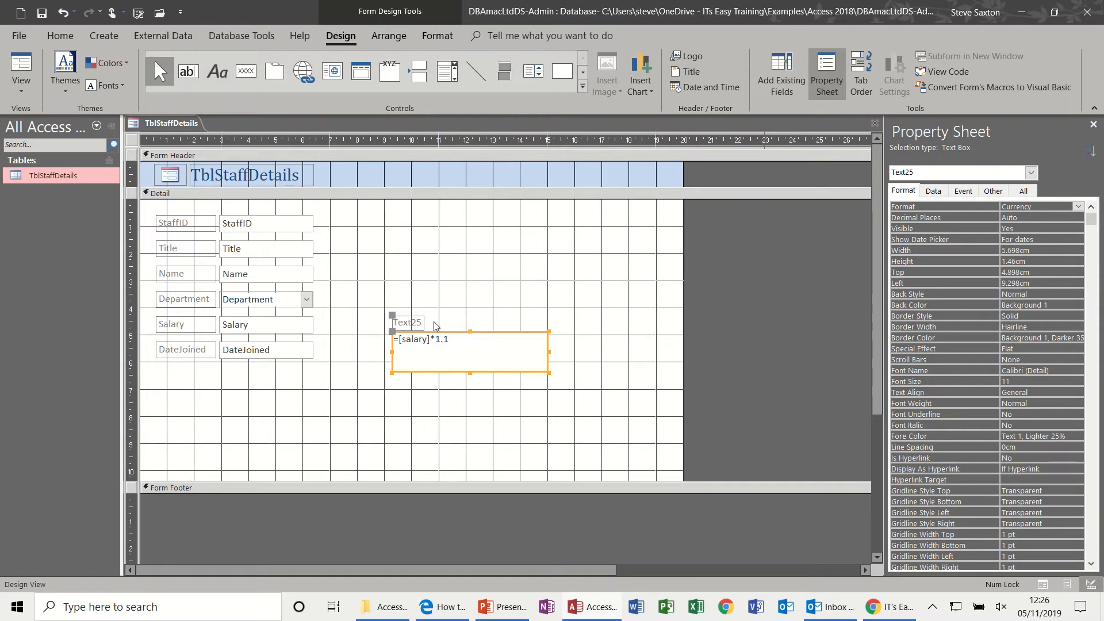
left_click_drag(467, 372, 467, 357)
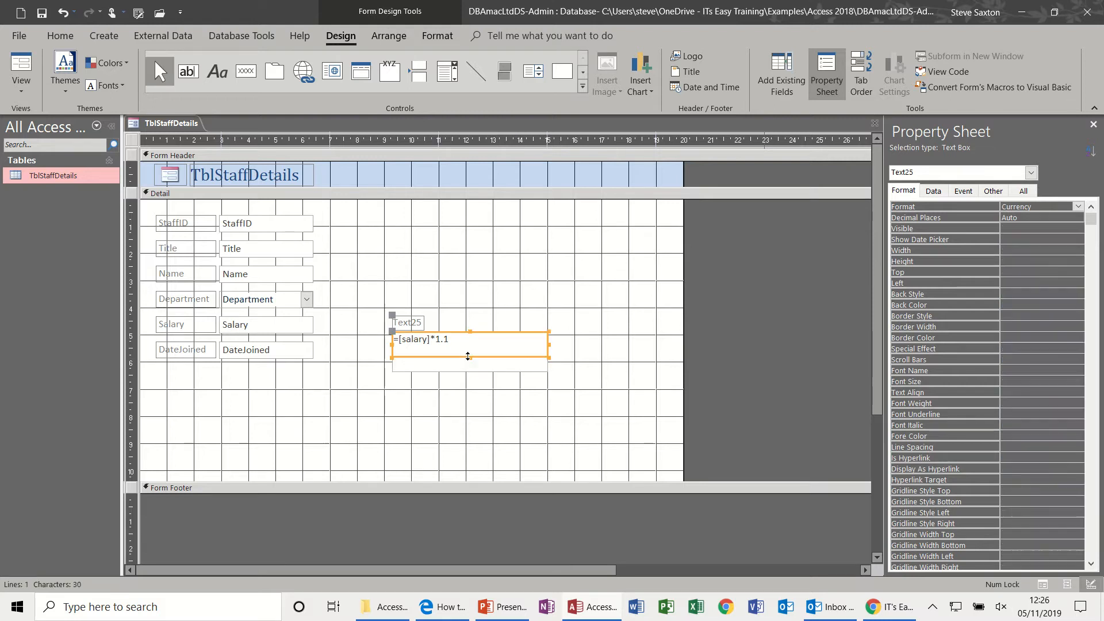
Step: Add a conditional formatting rule to the calculated text box that gives field values greater than 30000 a green background
left_click(438, 36)
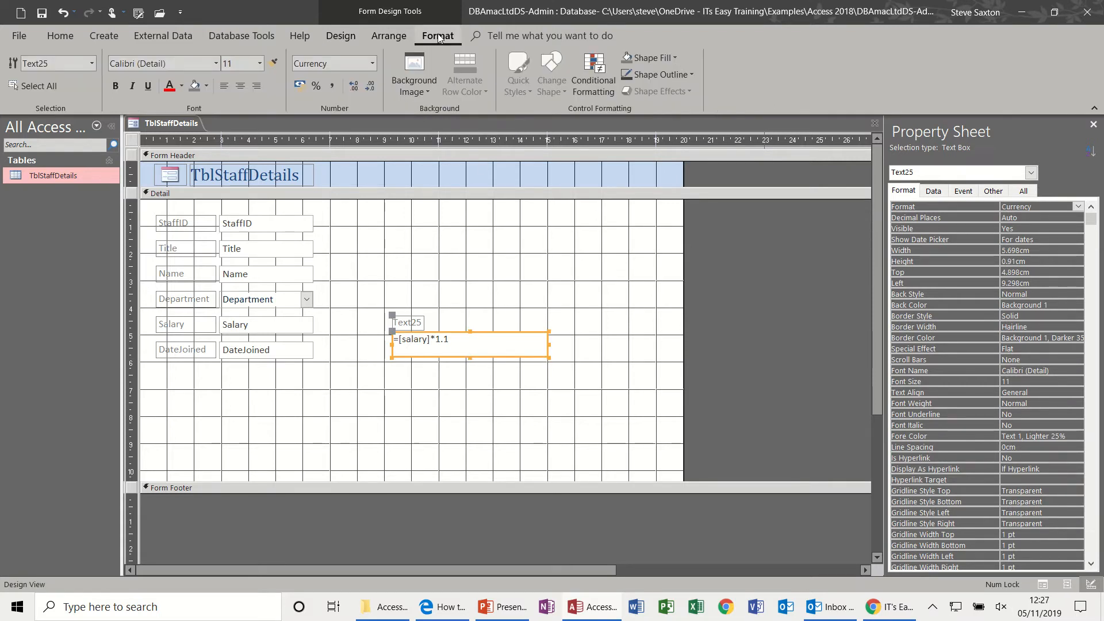
left_click(593, 72)
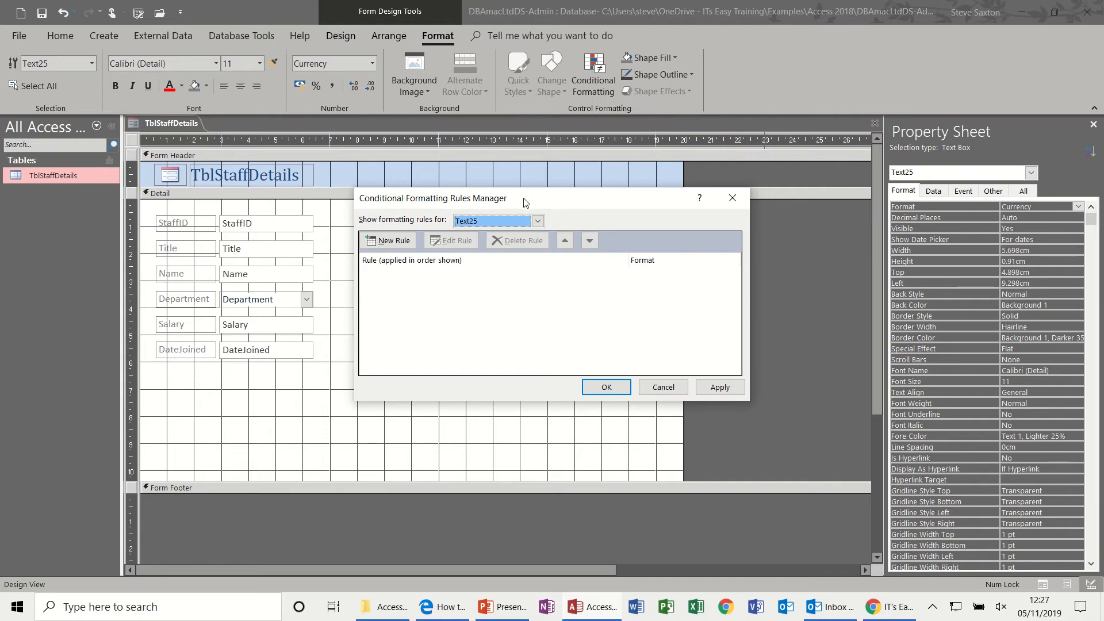
left_click_drag(528, 199, 665, 100)
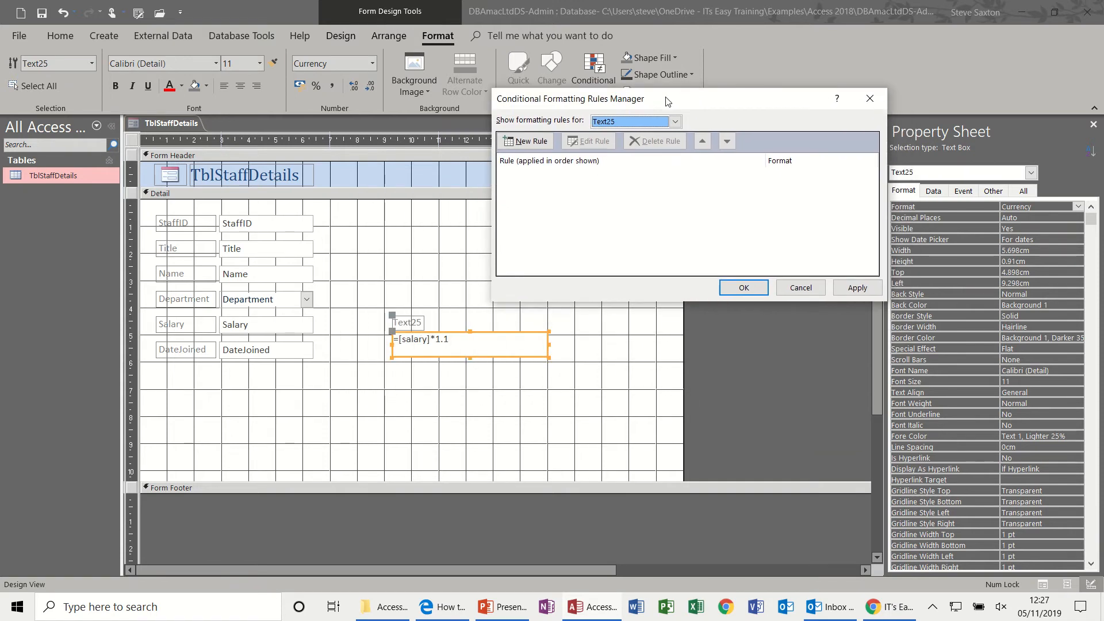
left_click(526, 141)
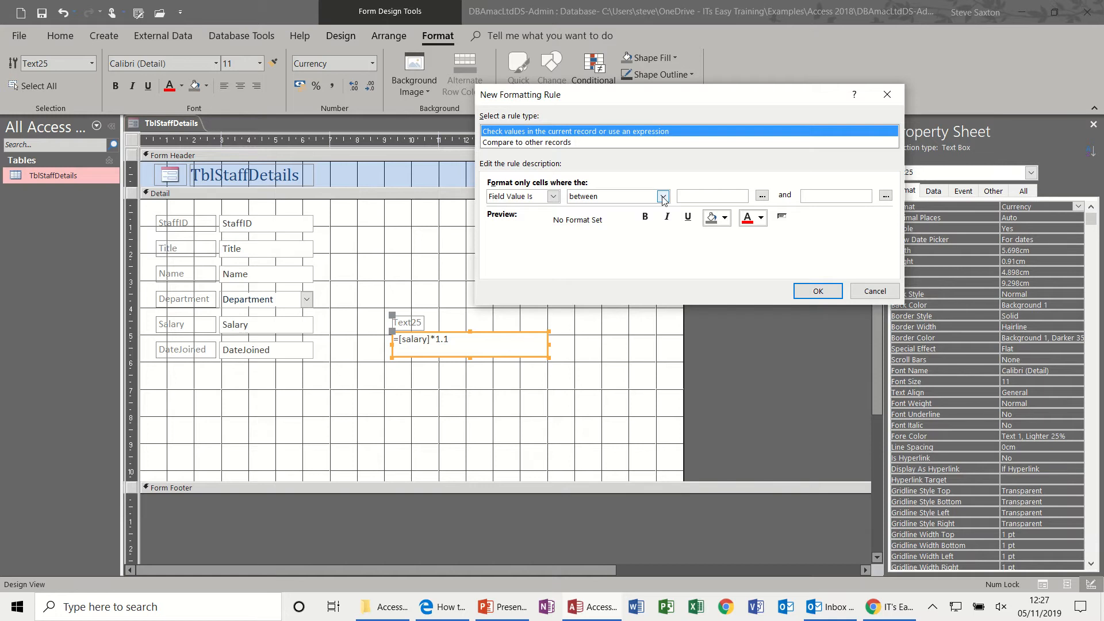
left_click(663, 197)
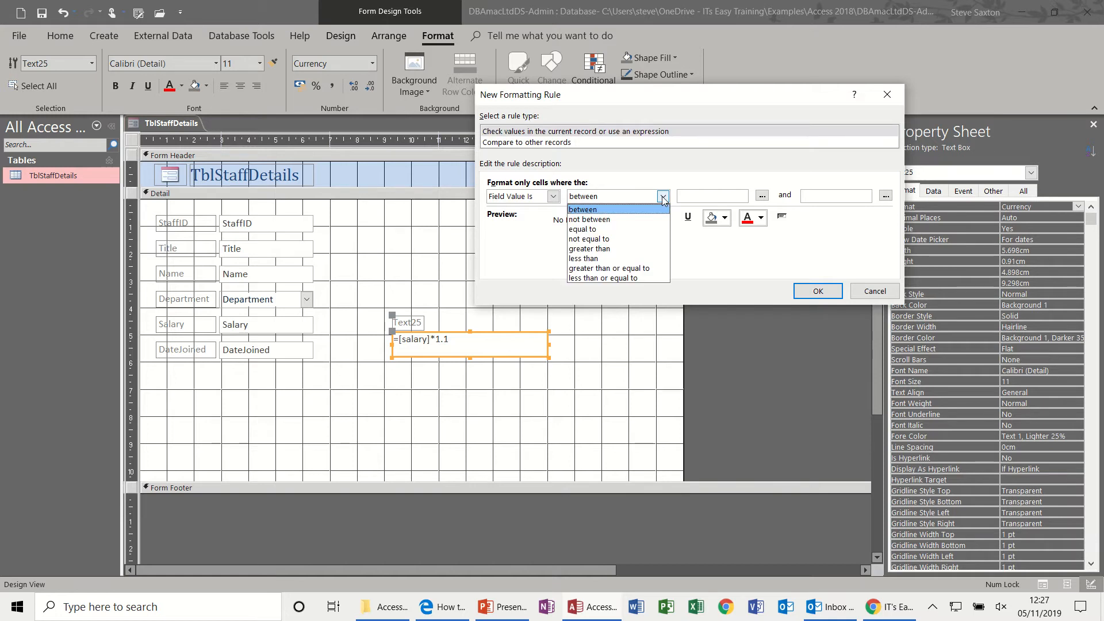
left_click(624, 248)
left_click(691, 195)
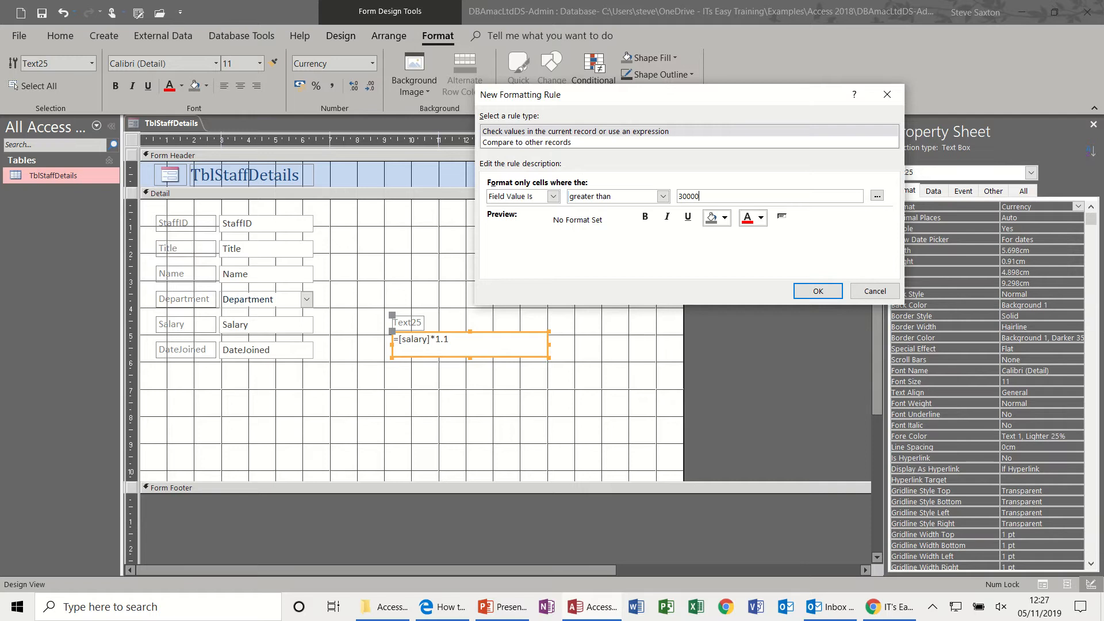
left_click(724, 217)
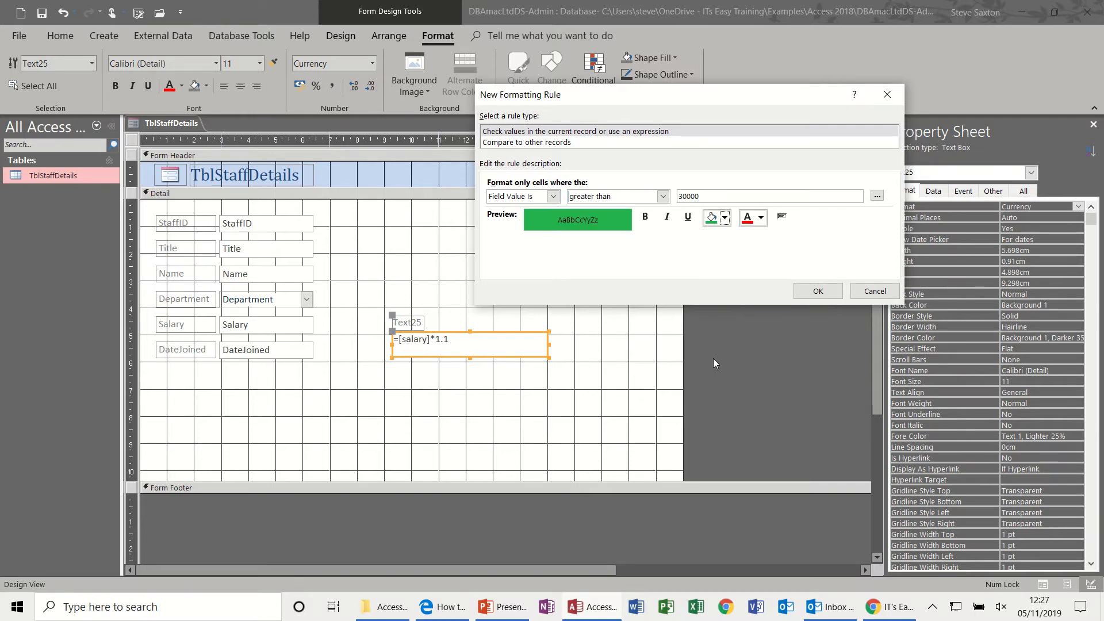
left_click(712, 360)
left_click(802, 296)
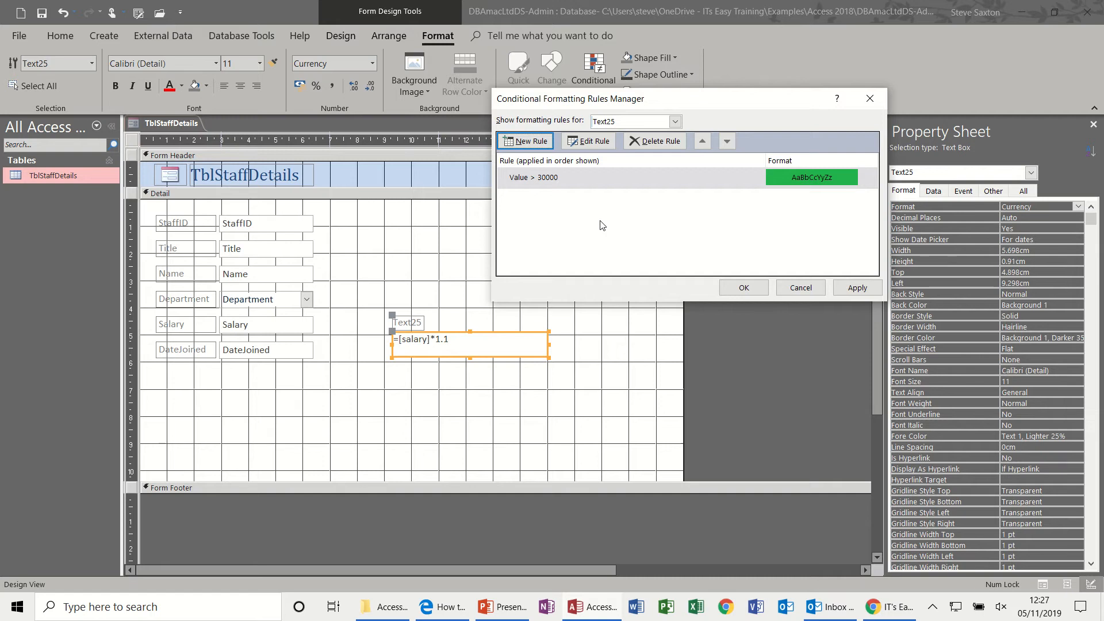
Step: Add a second conditional formatting rule that gives field values greater than 25000 a gold background
left_click(530, 141)
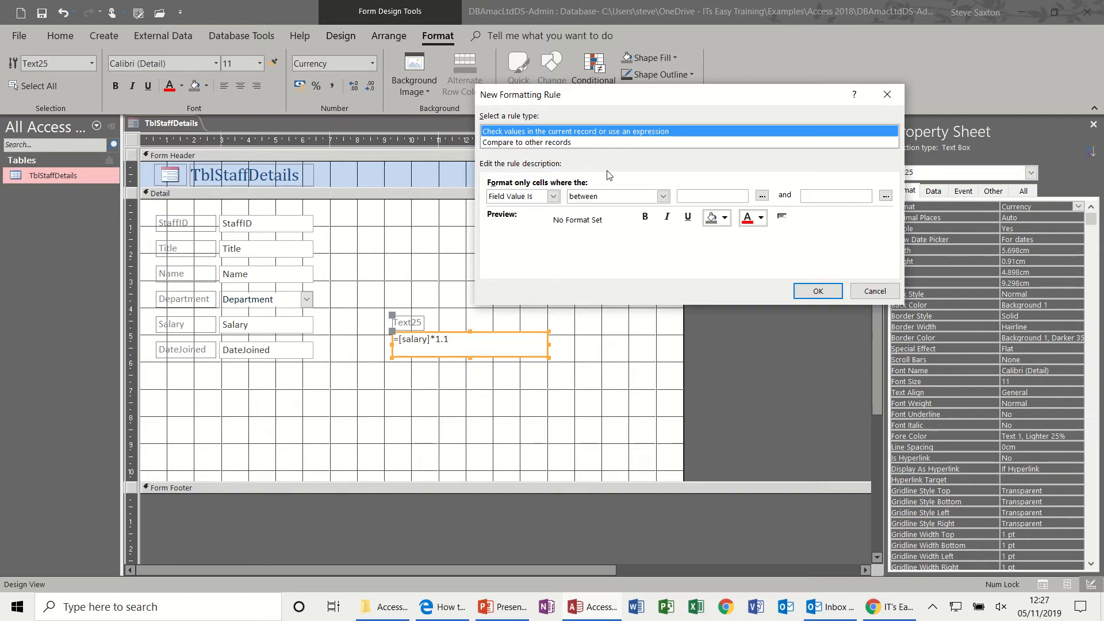
left_click(663, 196)
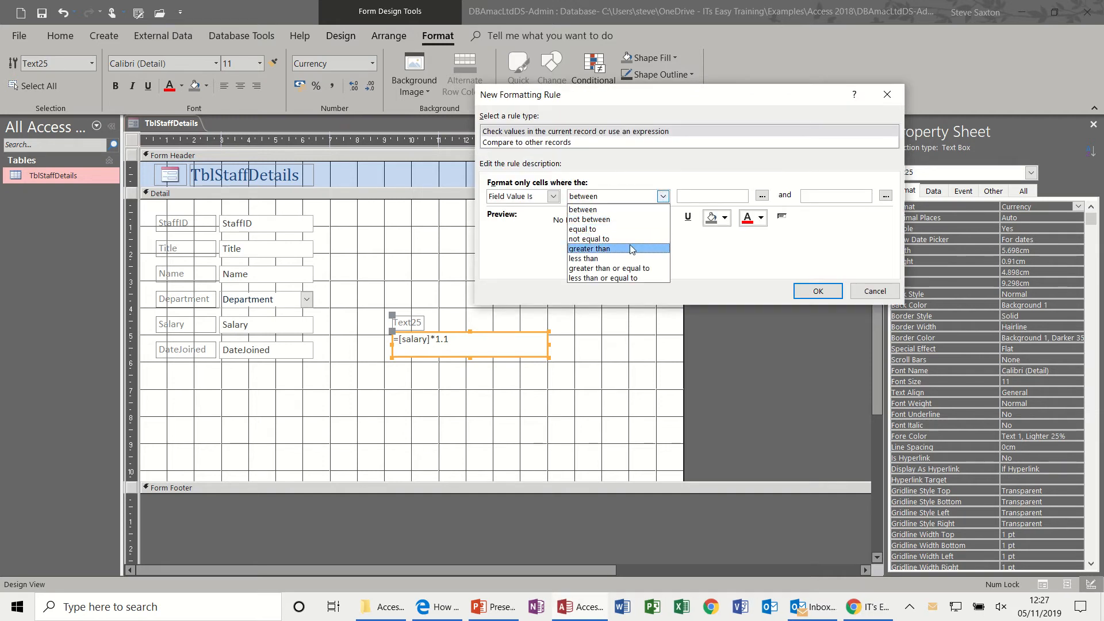
left_click(630, 246)
left_click(684, 196)
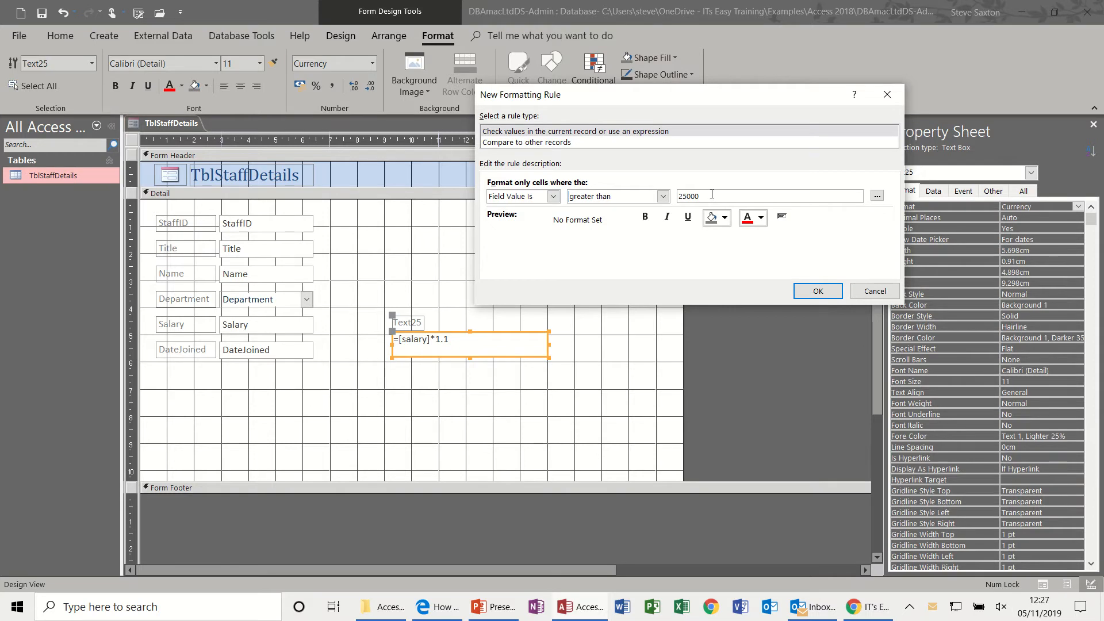
left_click(724, 218)
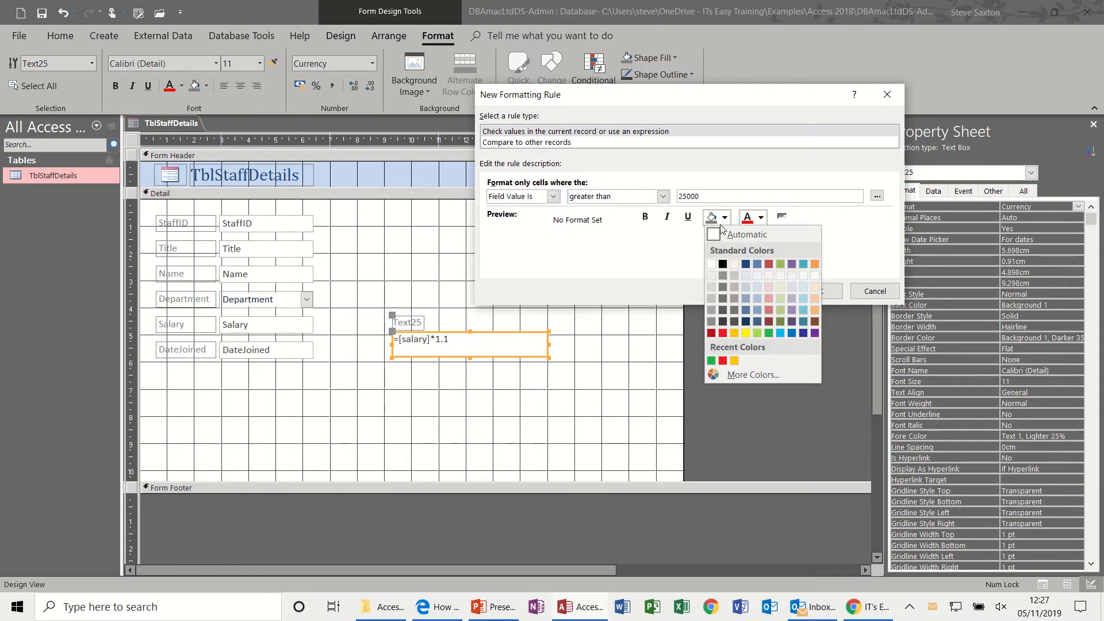
left_click(734, 333)
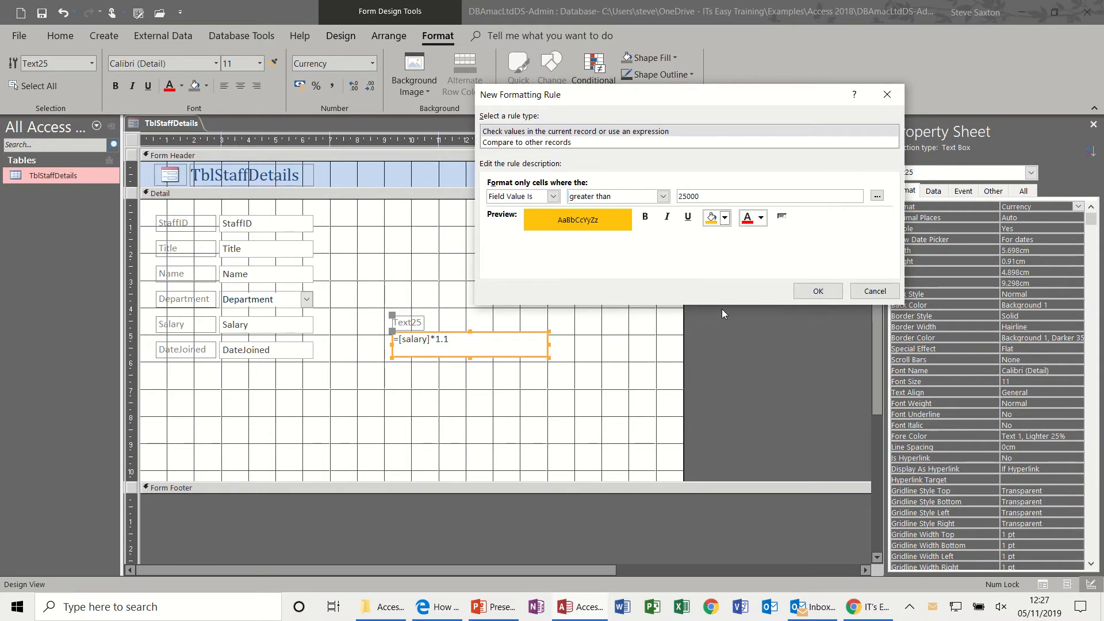
left_click(803, 291)
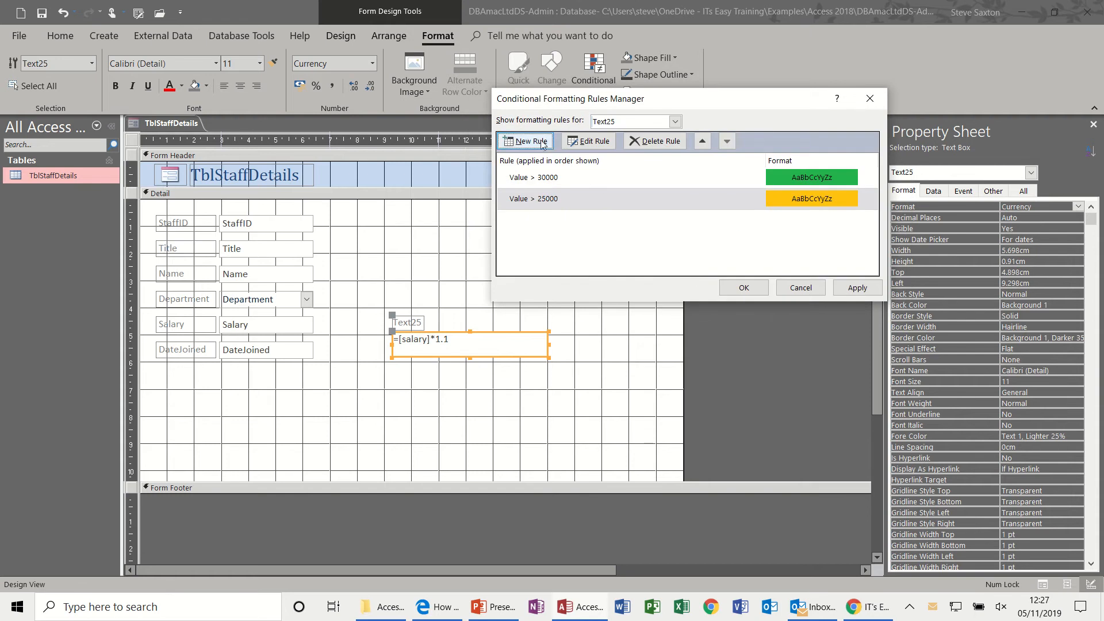
Step: Add a third conditional formatting rule giving field values less than or equal to 25000 a red background, and apply the rules
left_click(543, 144)
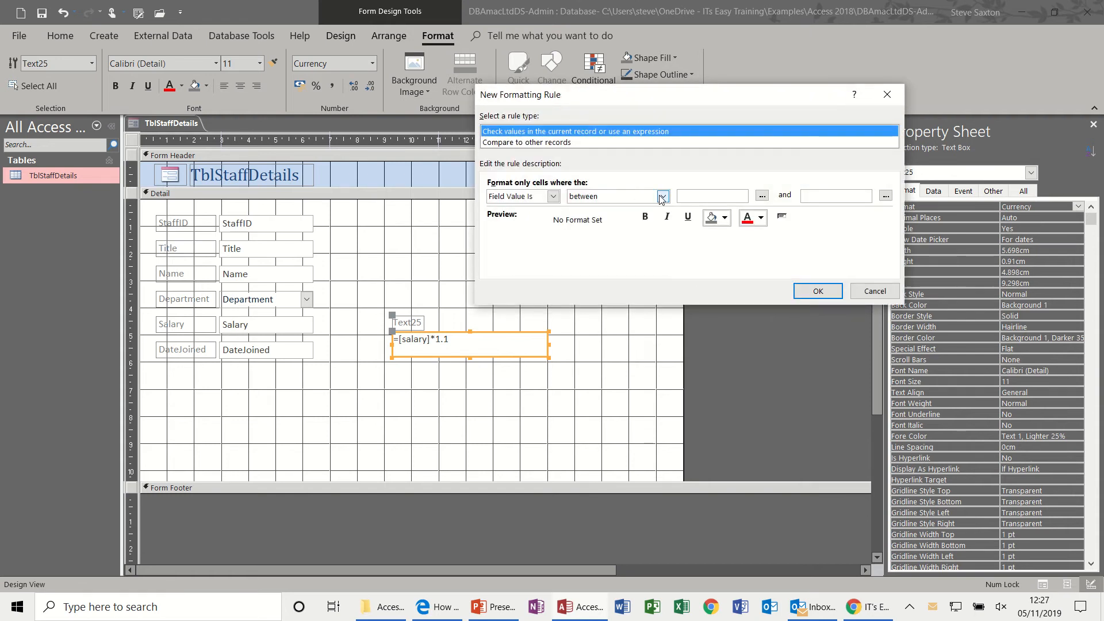
left_click(662, 197)
left_click(653, 277)
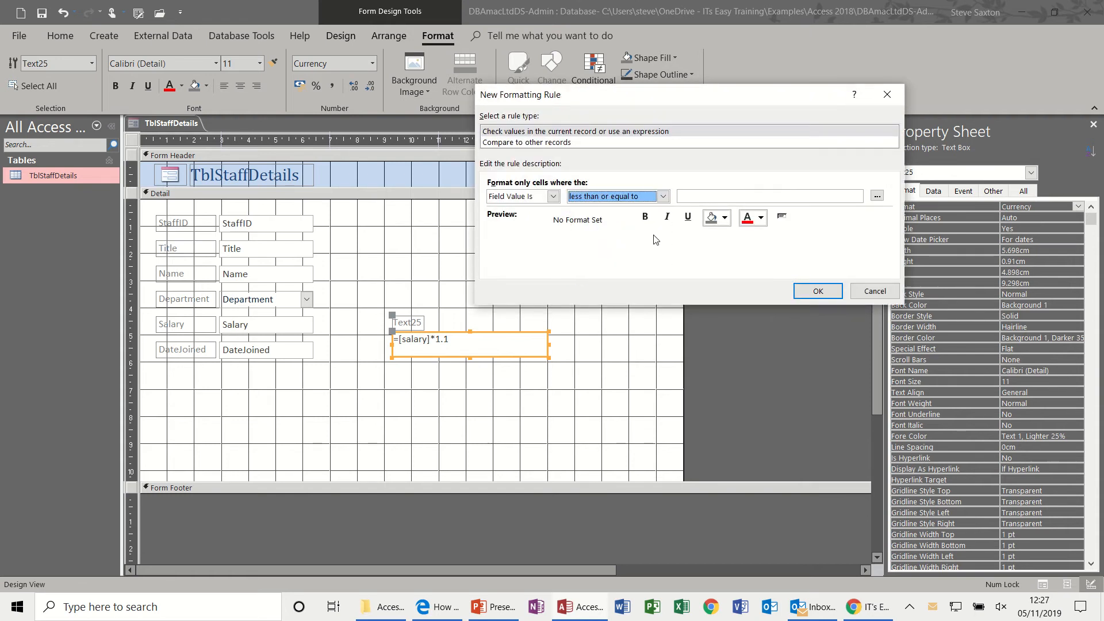
left_click(687, 197)
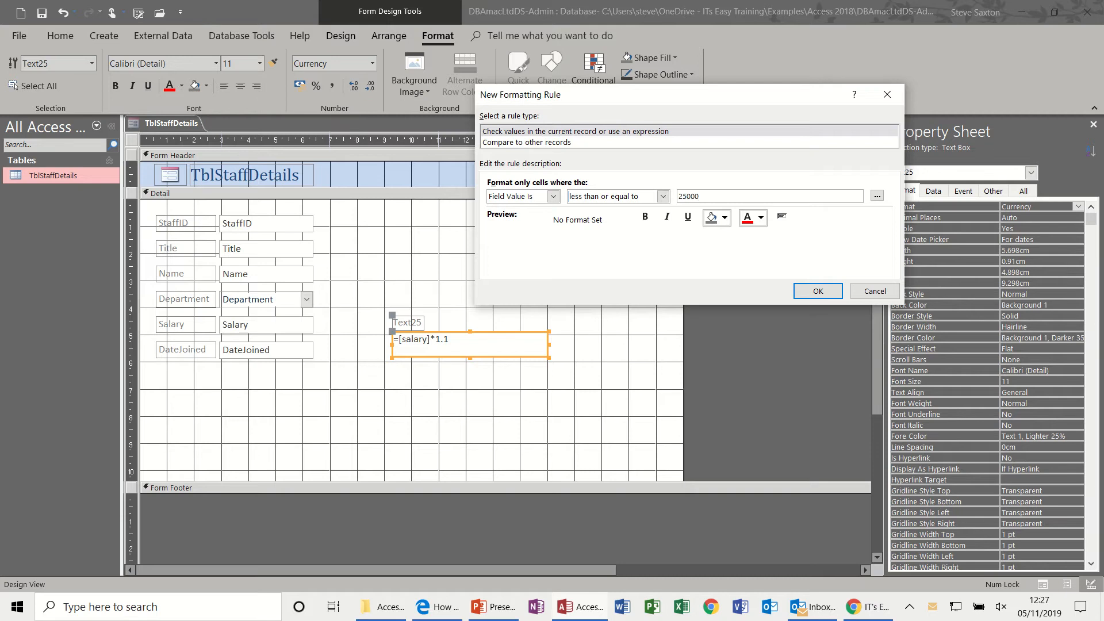
left_click(724, 217)
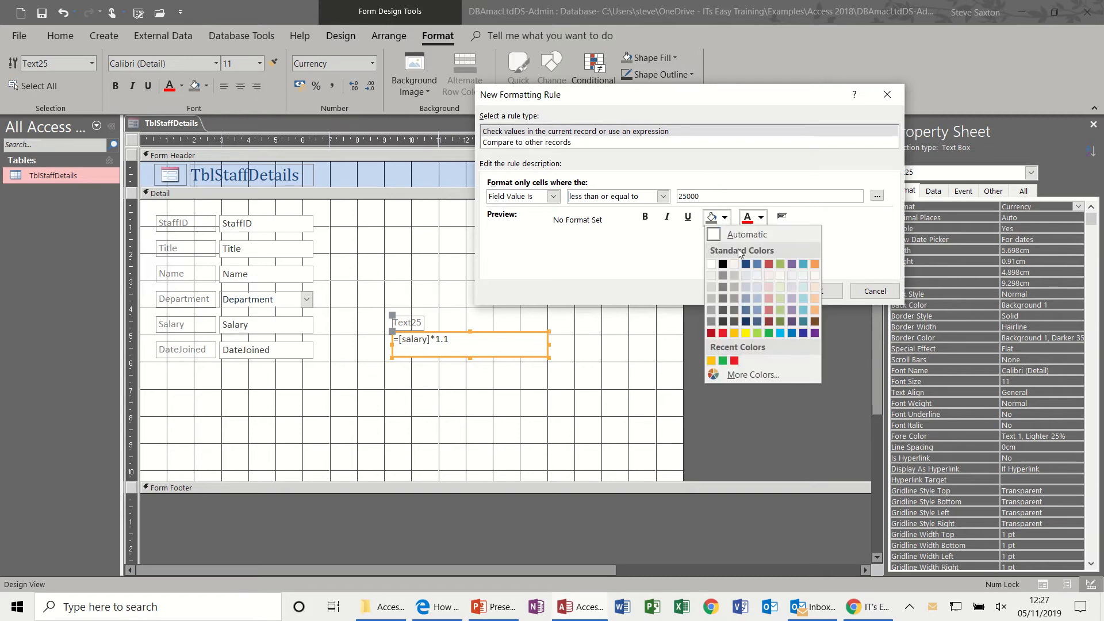
left_click(734, 361)
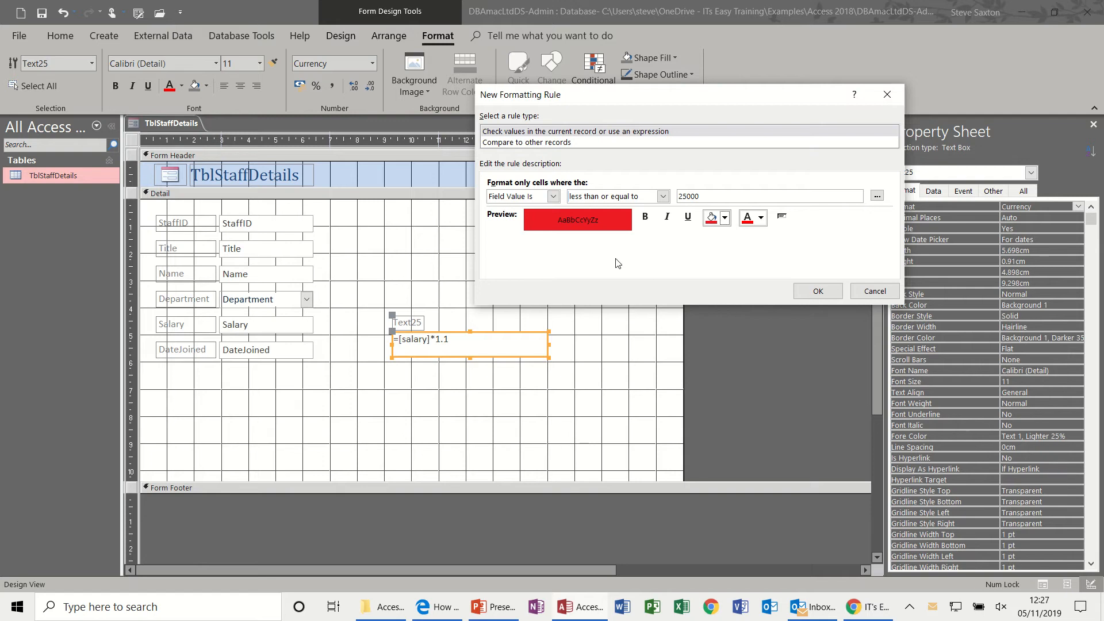
left_click(817, 291)
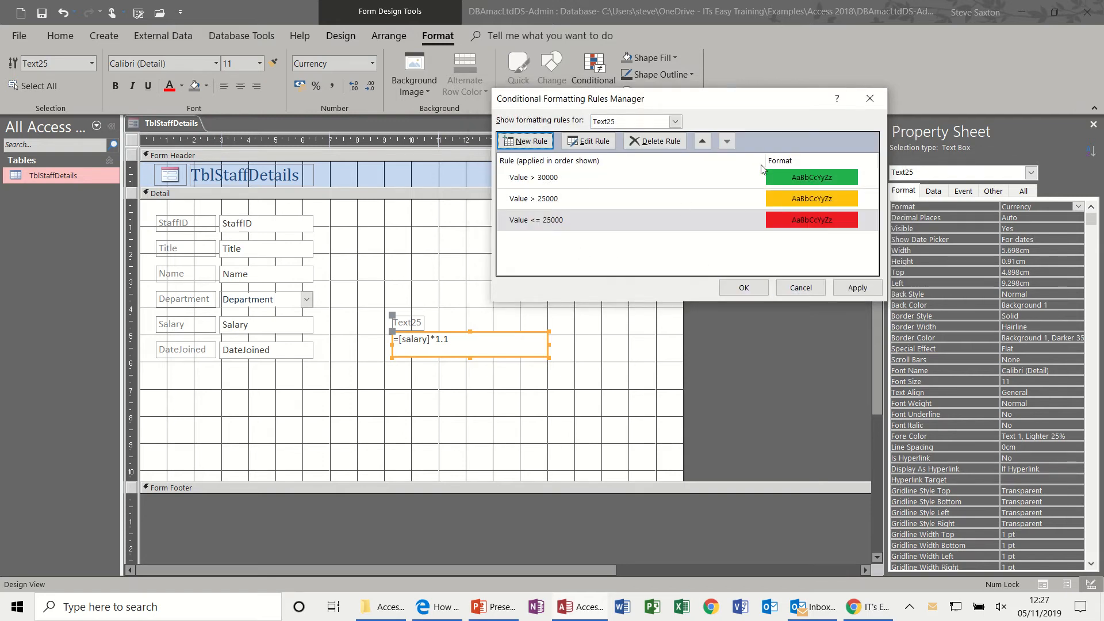
left_click(746, 290)
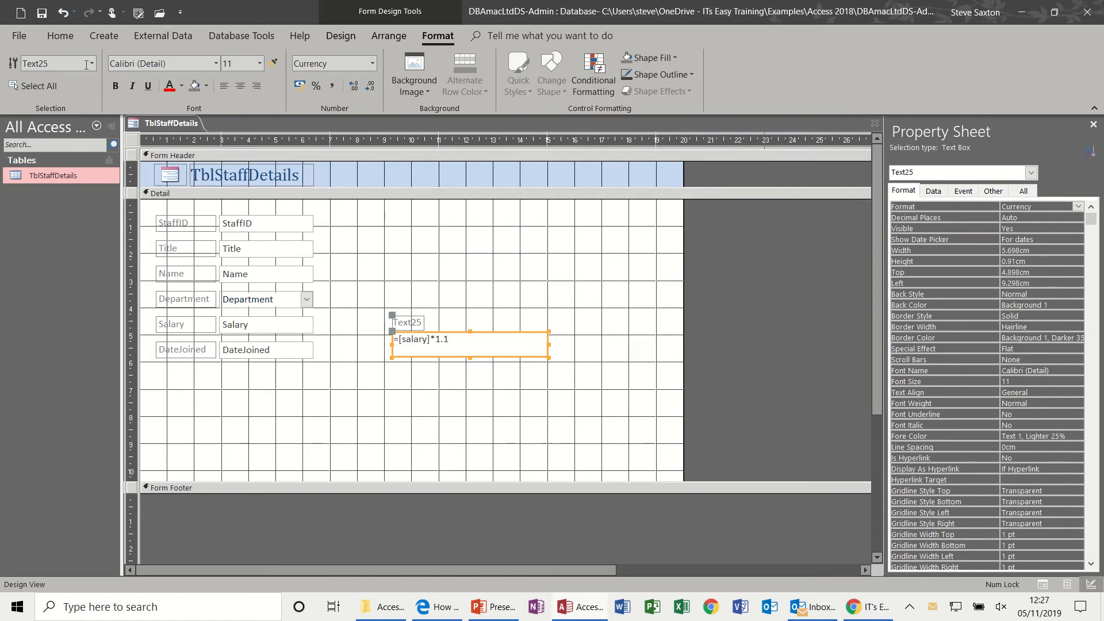
Step: Check the calculated text box's colours across the staff records in Form View, and go back to the first record
left_click(60, 36)
left_click(20, 68)
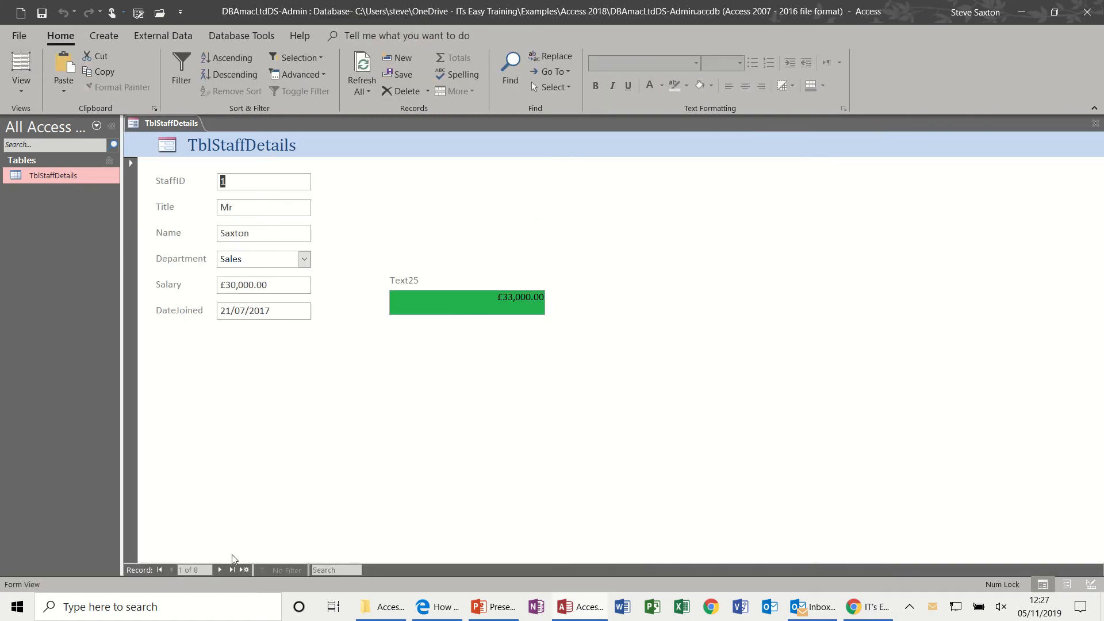
left_click(220, 571)
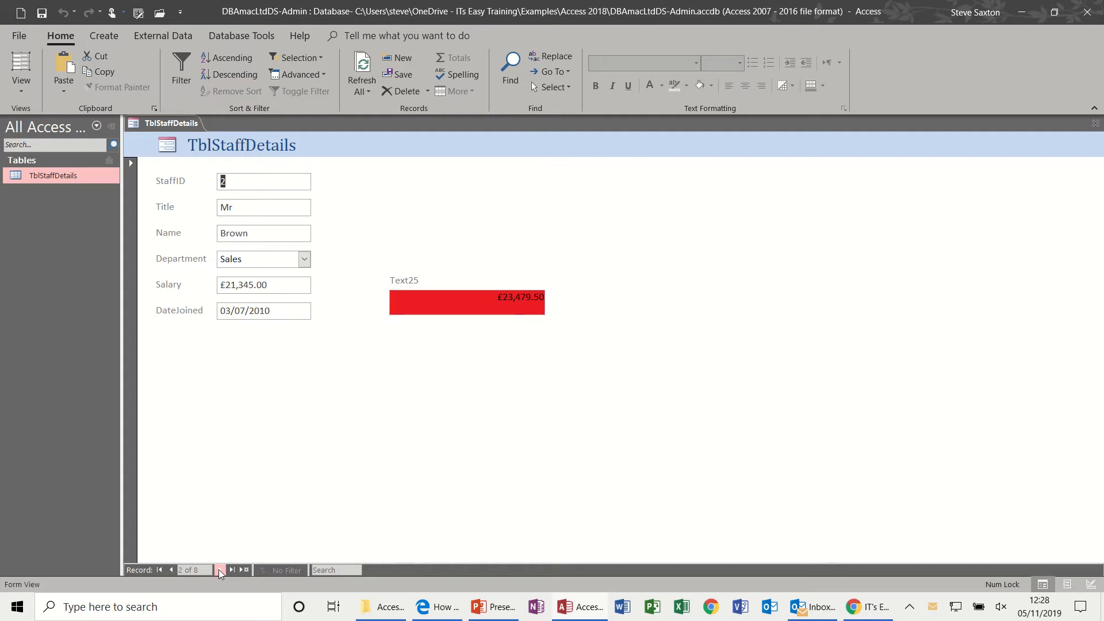
left_click(219, 570)
left_click(220, 571)
left_click(219, 570)
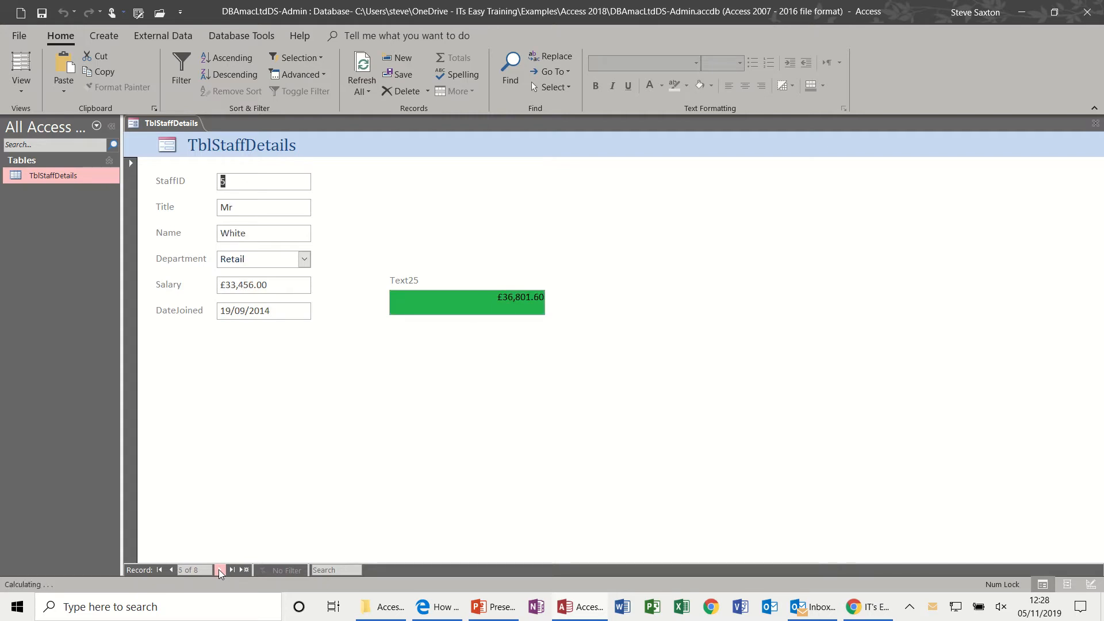
left_click(220, 570)
left_click(220, 570)
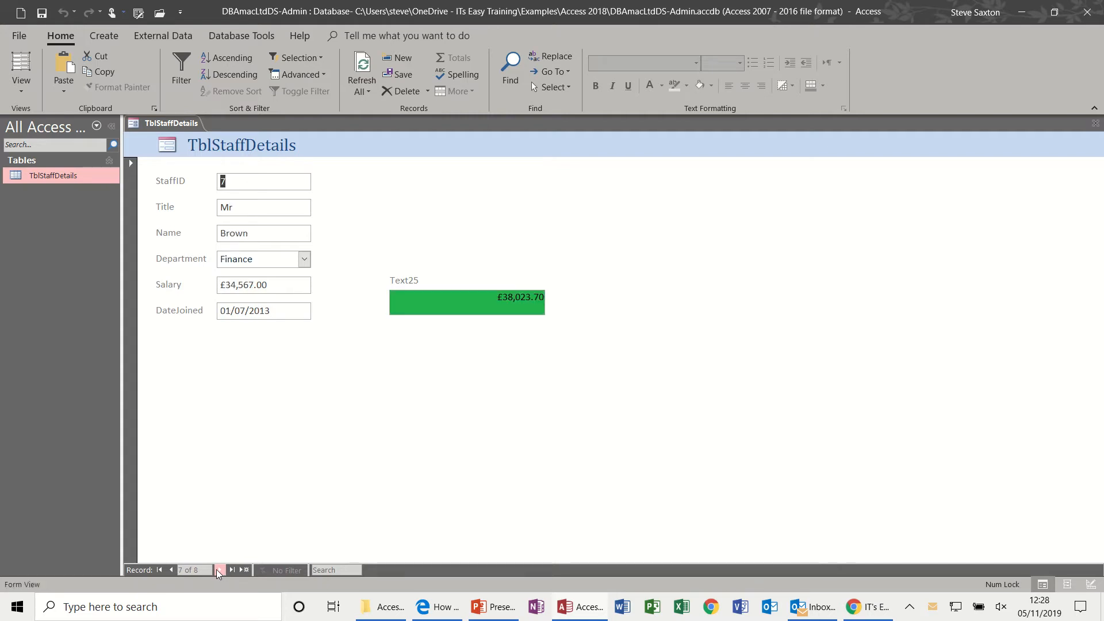
left_click(159, 569)
Step: Return to Design View and draw a text box about 8.8 cm wide and 1 cm high below the calculated salary box
left_click(24, 93)
left_click(49, 183)
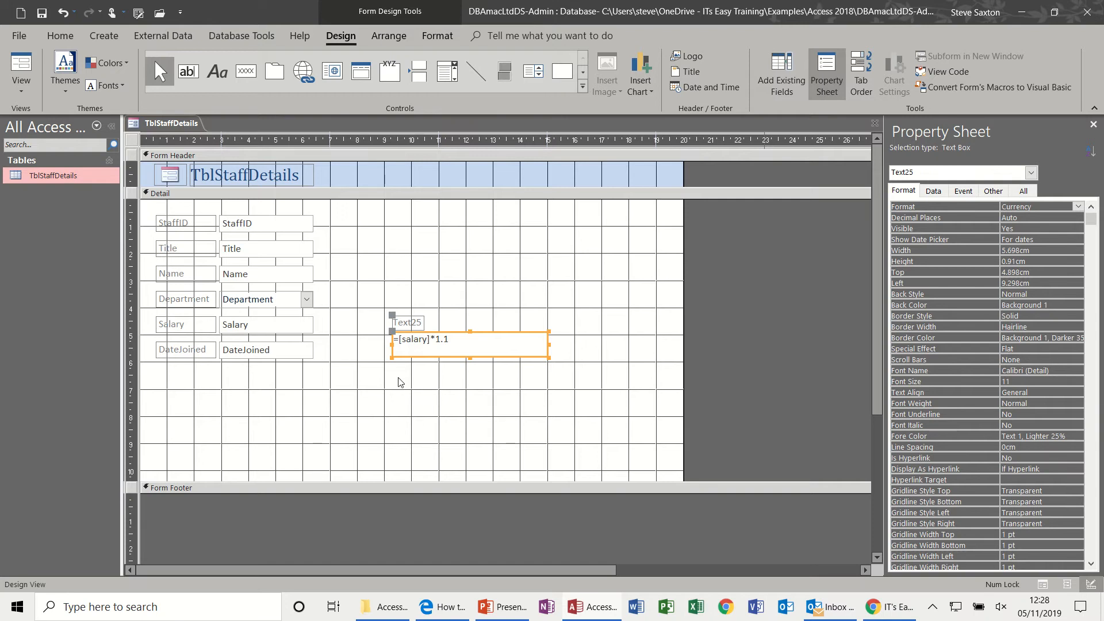
left_click(193, 75)
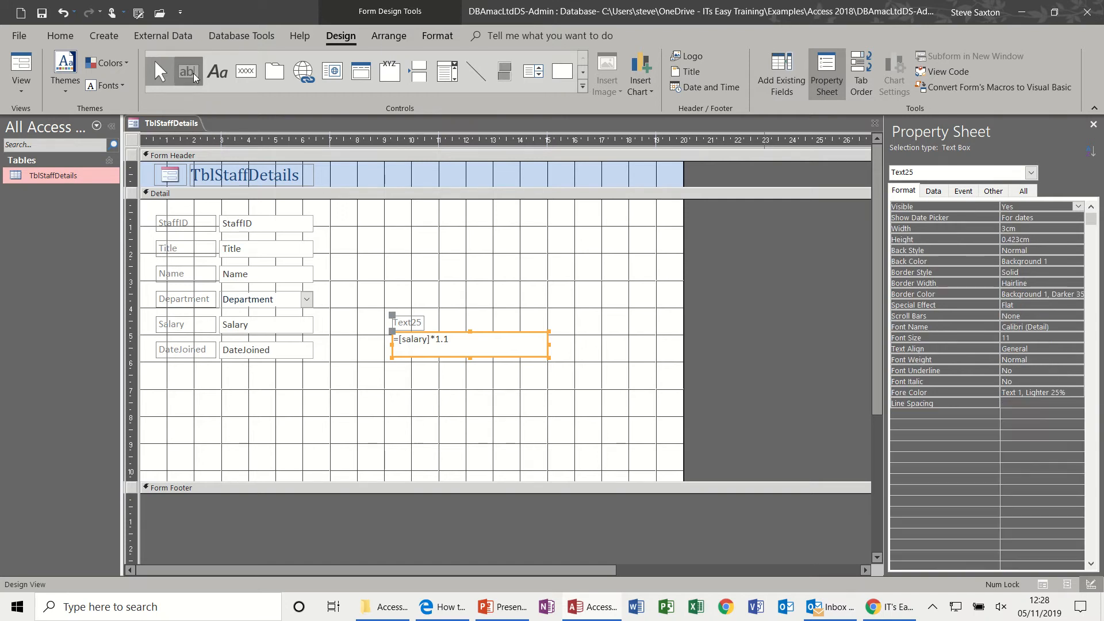
left_click_drag(393, 364, 633, 394)
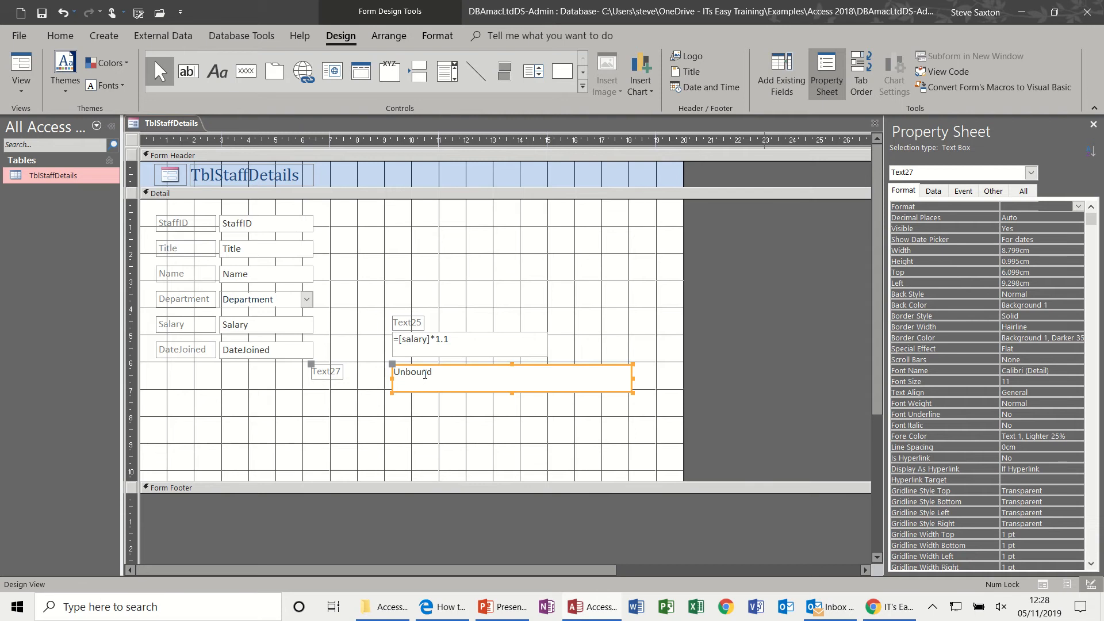
left_click(425, 374)
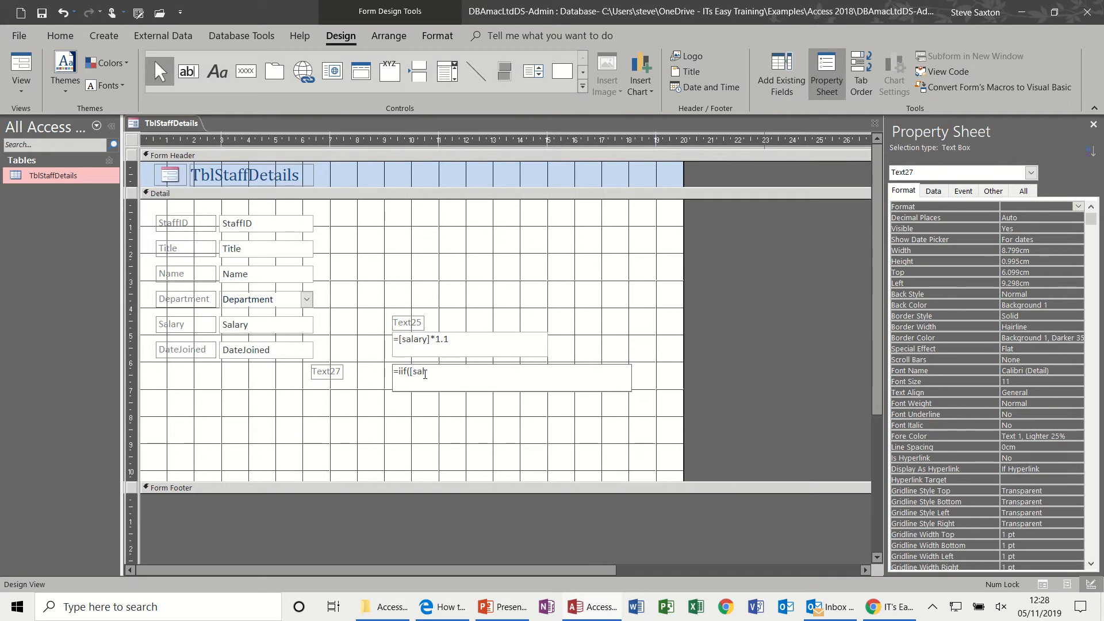
key("BackSpace")
key("BackSpace")
key("BackSpace")
left_click(429, 406)
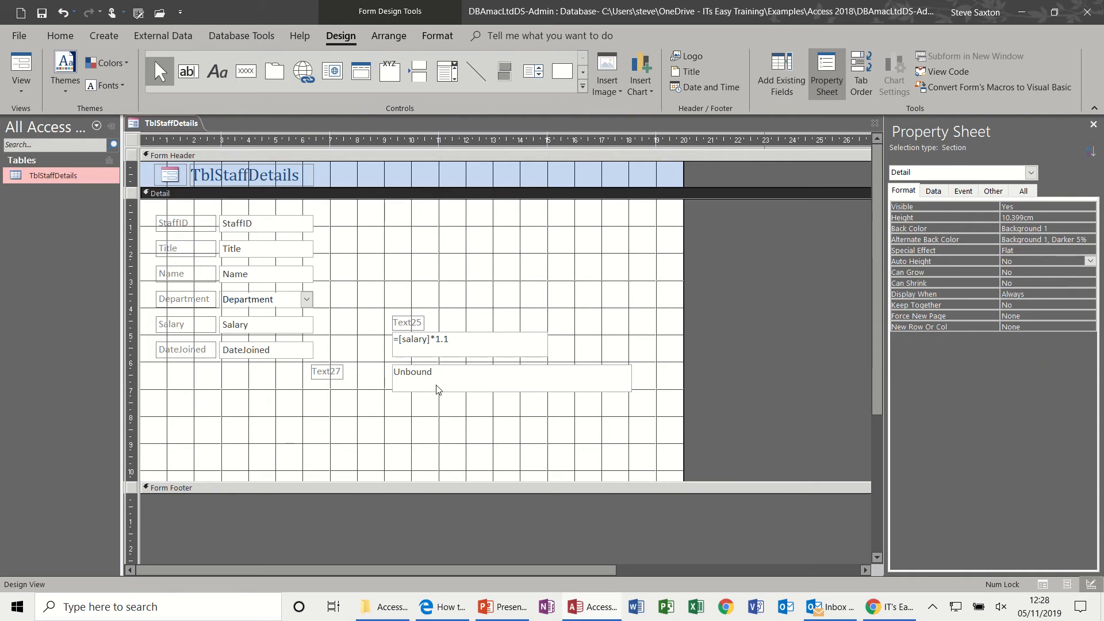
Step: Rename the calculated salary text box as Amount
left_click(464, 356)
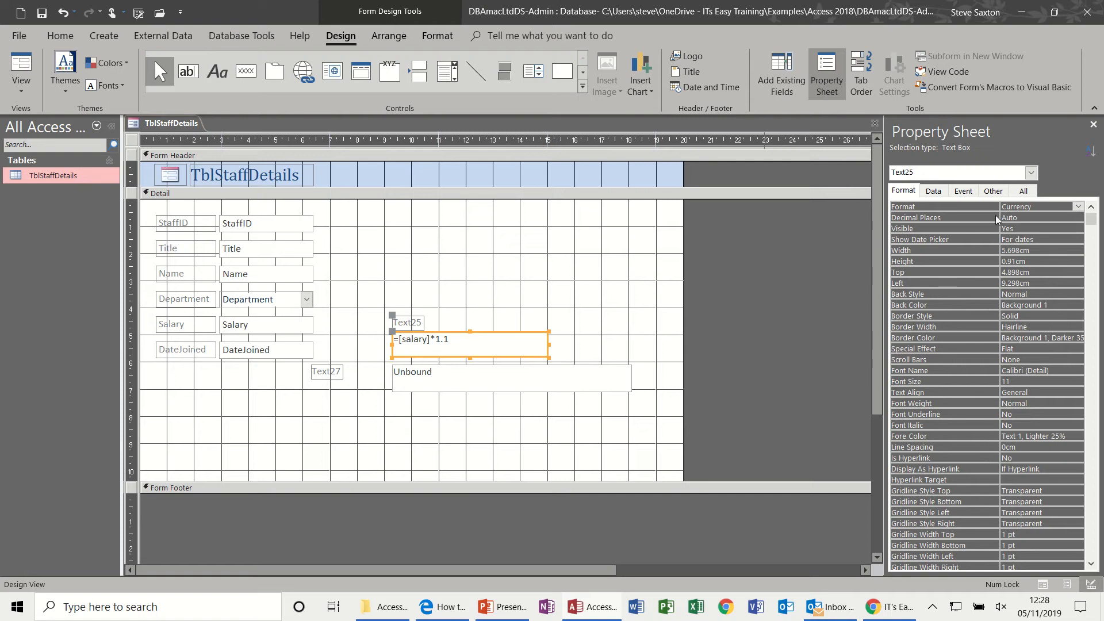
left_click(1023, 193)
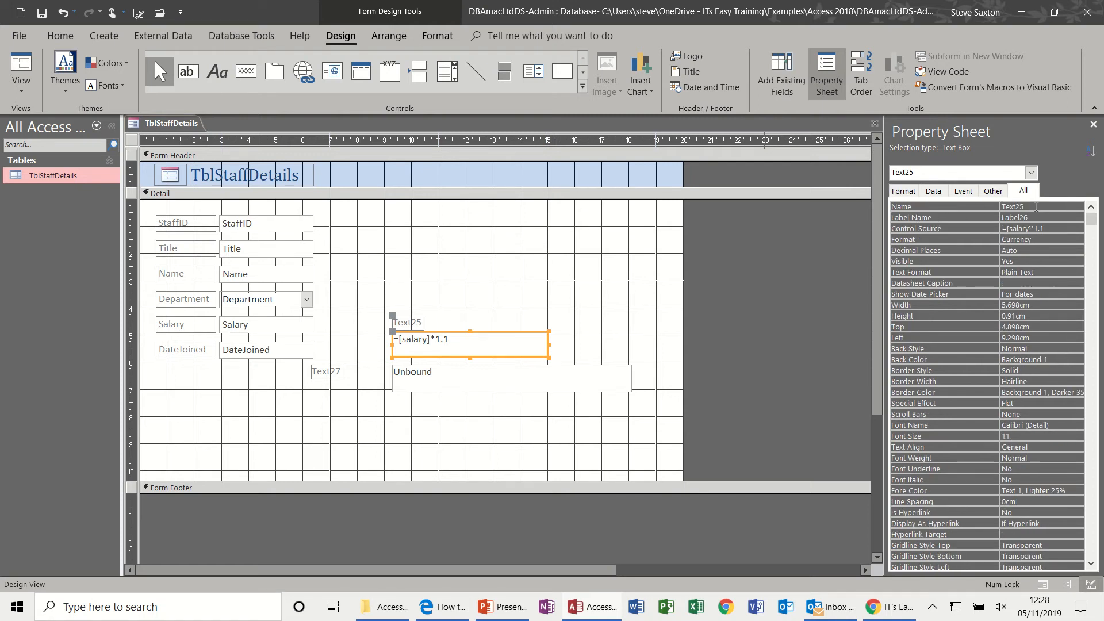
double_click(1006, 206)
type("Amount")
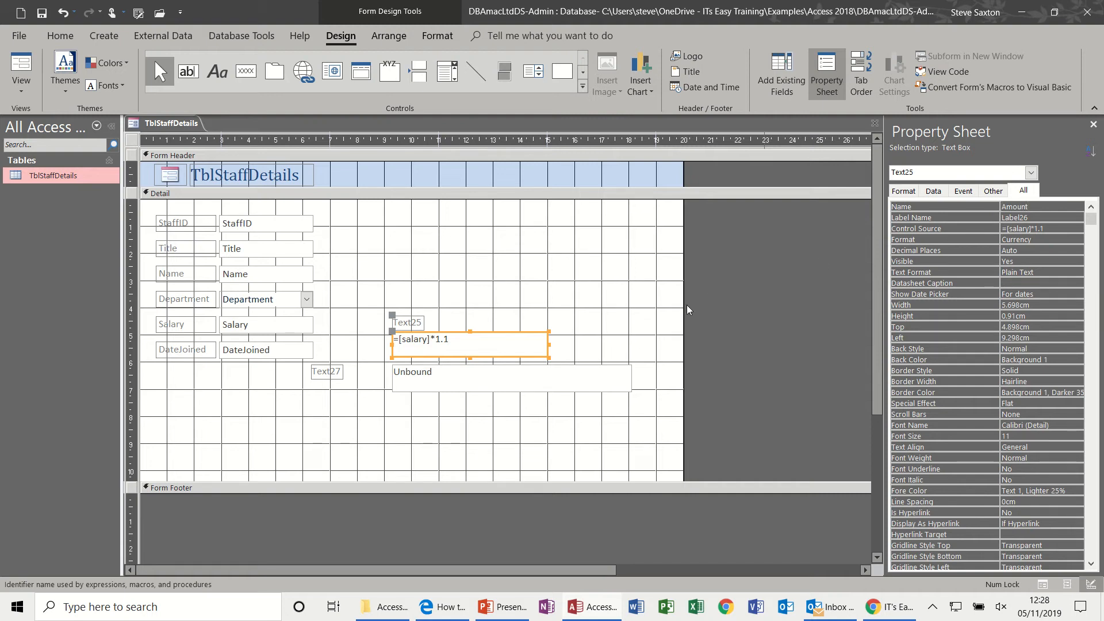
Step: Enter =iif([amount]>30000,"higher rate of tax","Normal rate of tax") in the unbound text box
left_click(478, 379)
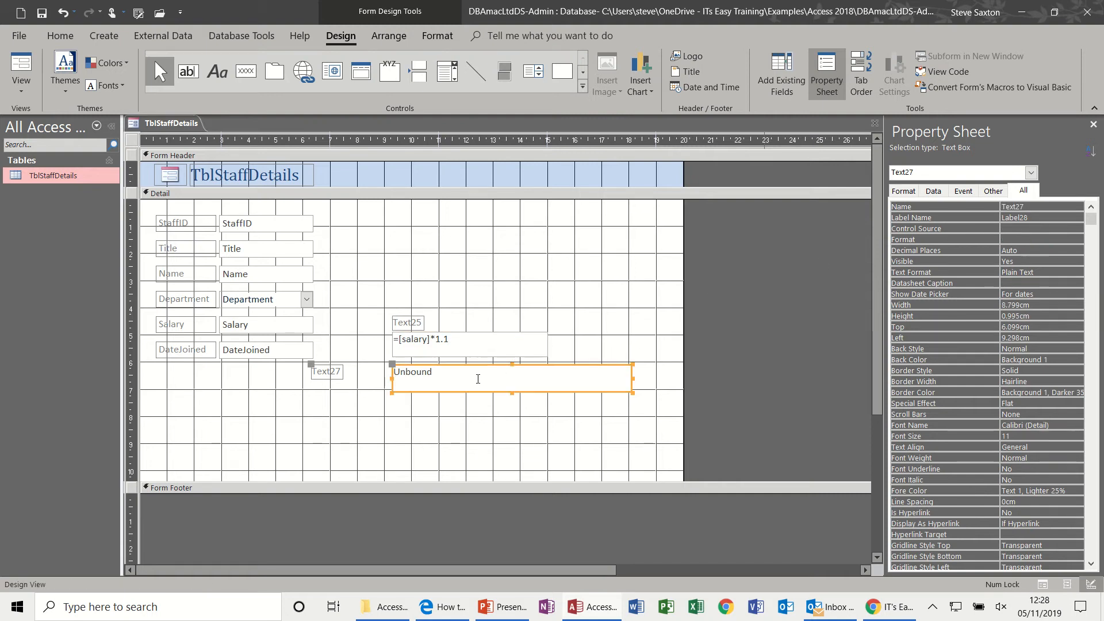
left_click(460, 377)
type("=iif")
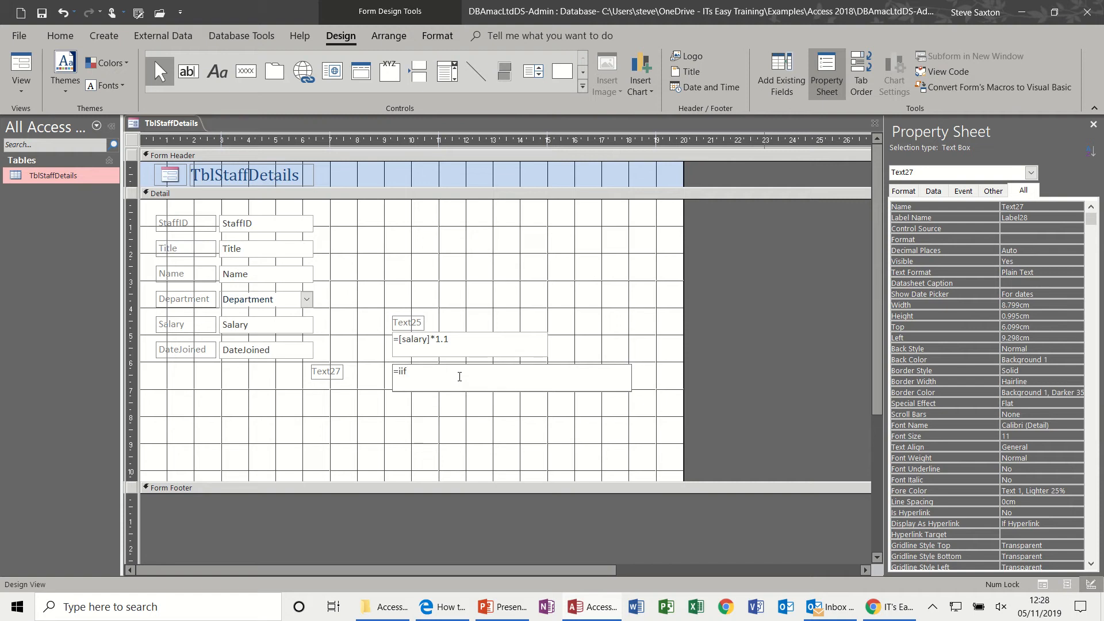
type("([amount]>30000")
type(",\"higher rate")
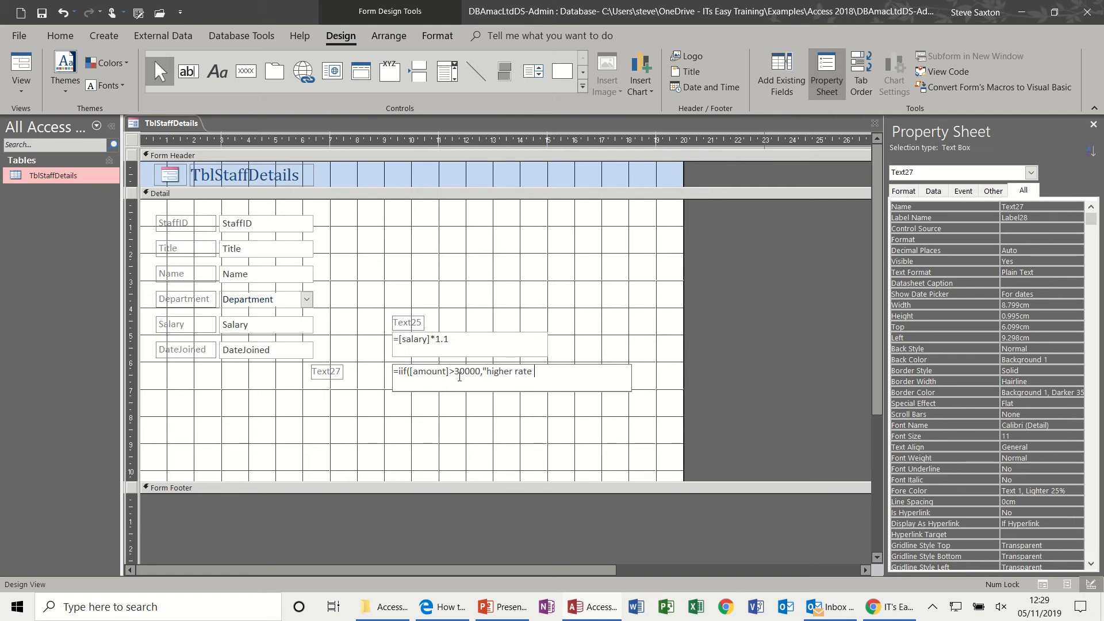
type(" of tax\"")
type(",\"Normal rate of tax\"")
left_click(460, 415)
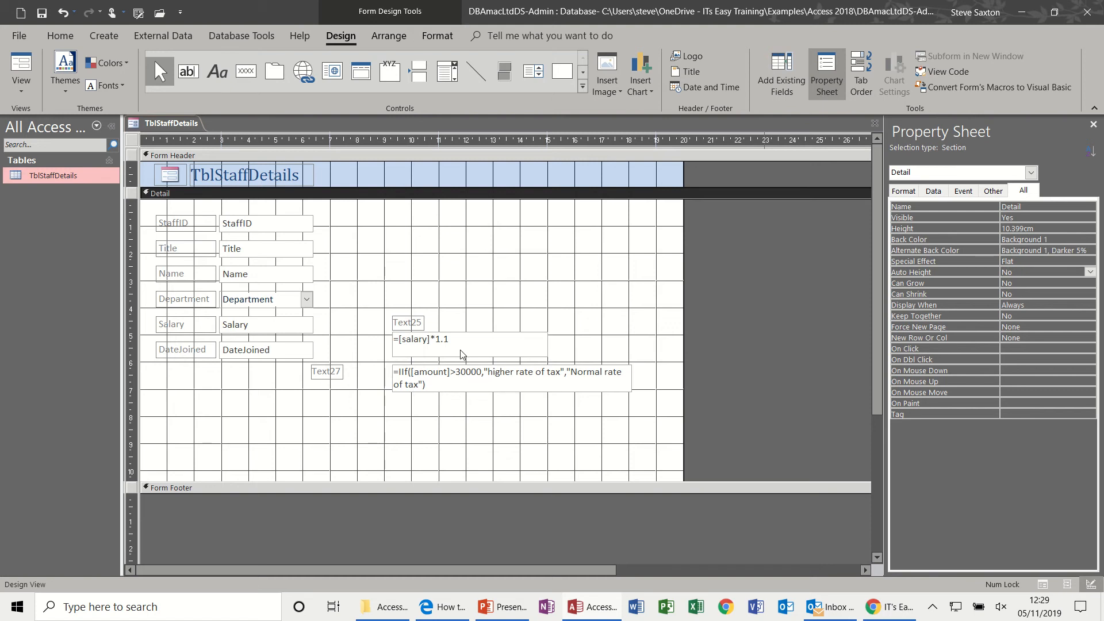
Step: Check the tax-rate text box in Form View for the first three staff records
left_click(21, 65)
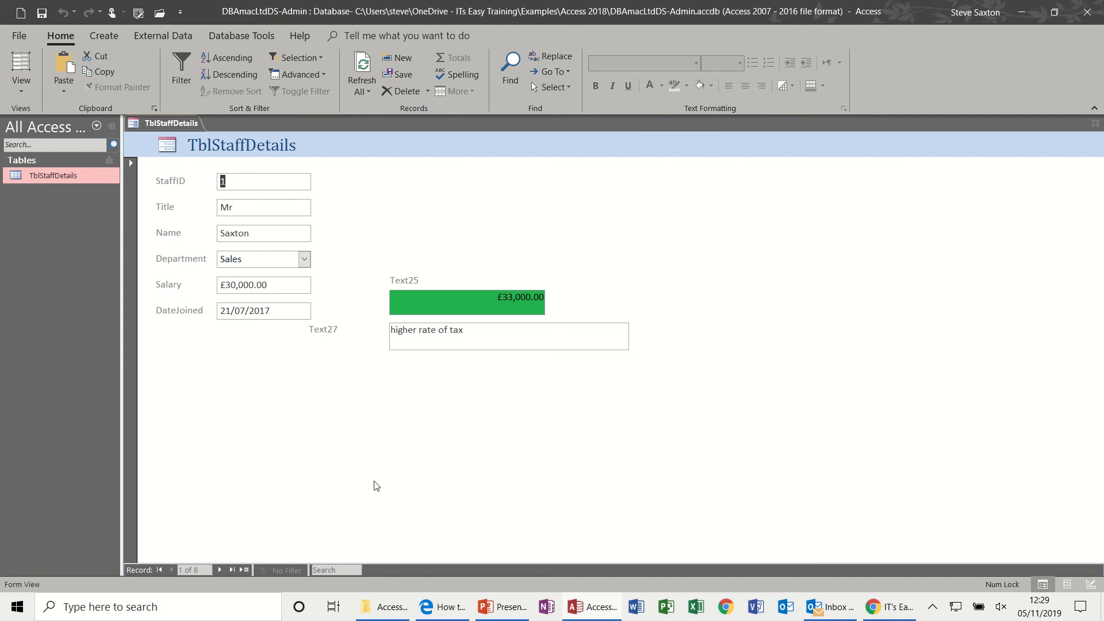
left_click(220, 570)
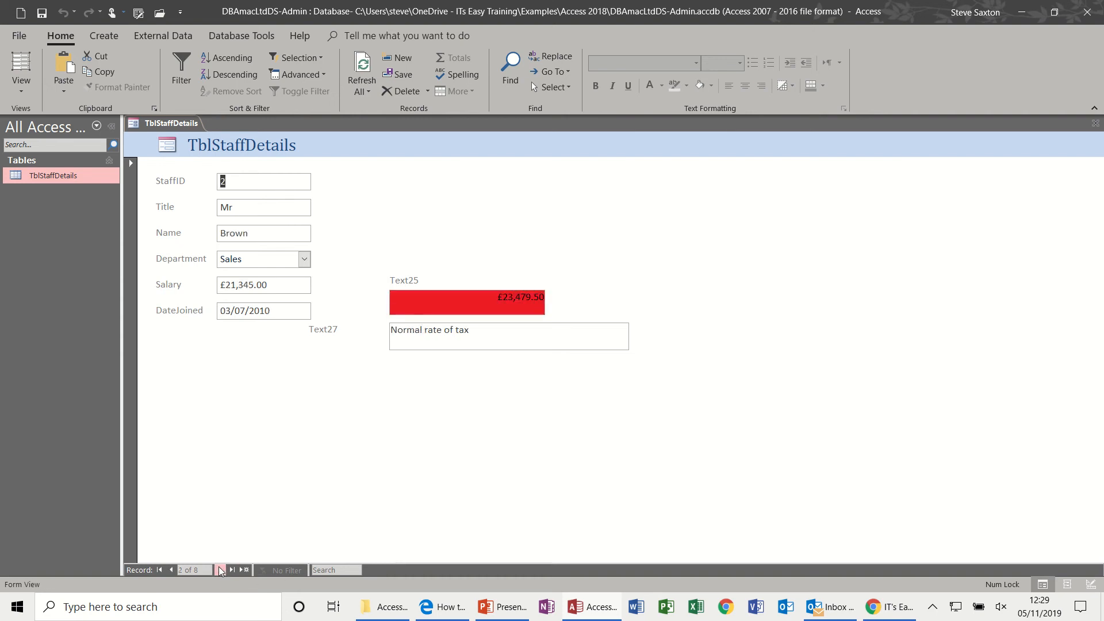
left_click(220, 569)
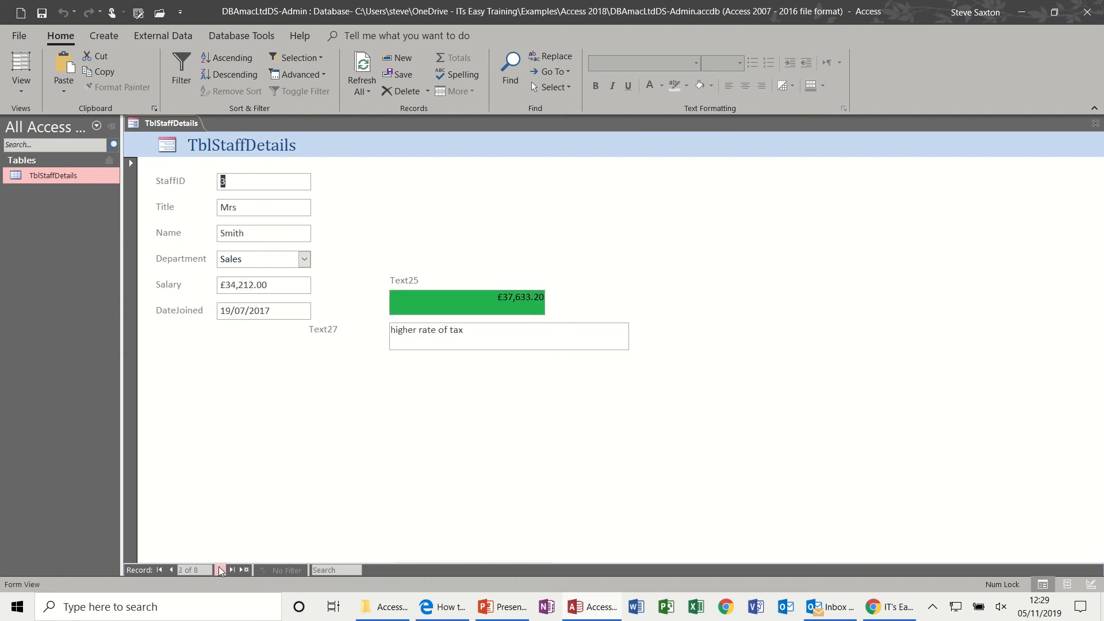
Step: Return to Design View and open the conditional formatting rules for the tax-rate text box, moving the dialog clear of the formula
left_click(26, 95)
left_click(47, 180)
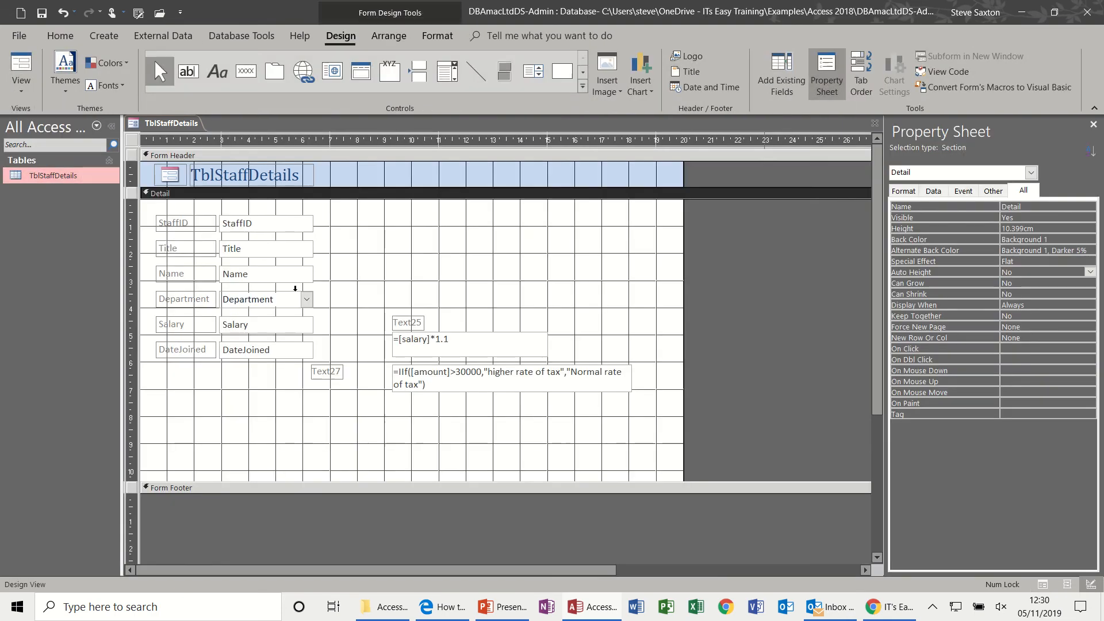
left_click(455, 386)
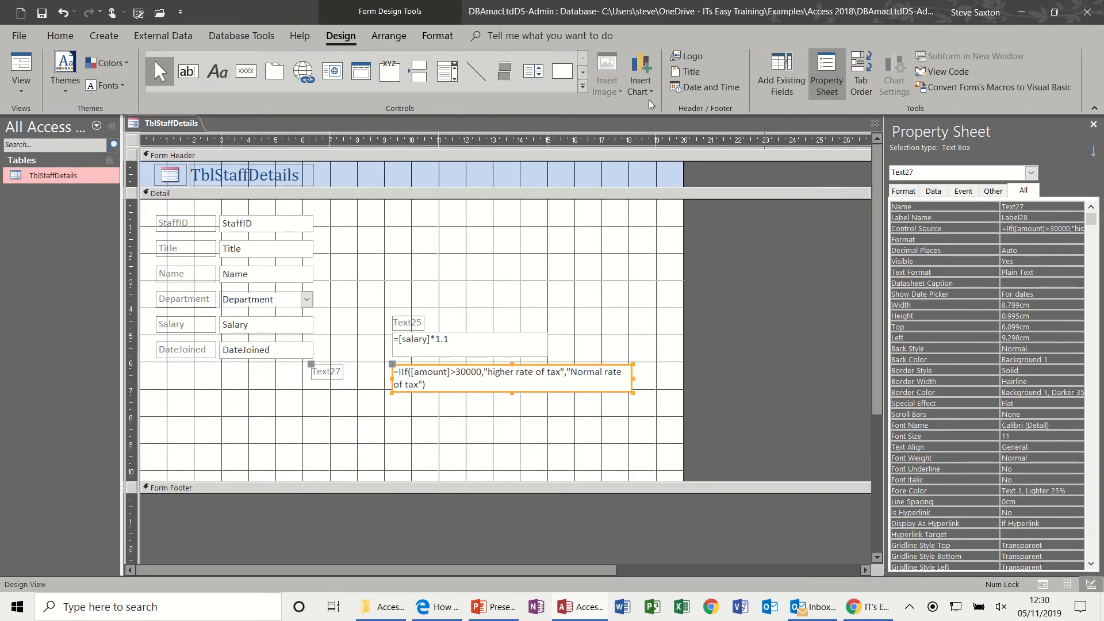
left_click(436, 36)
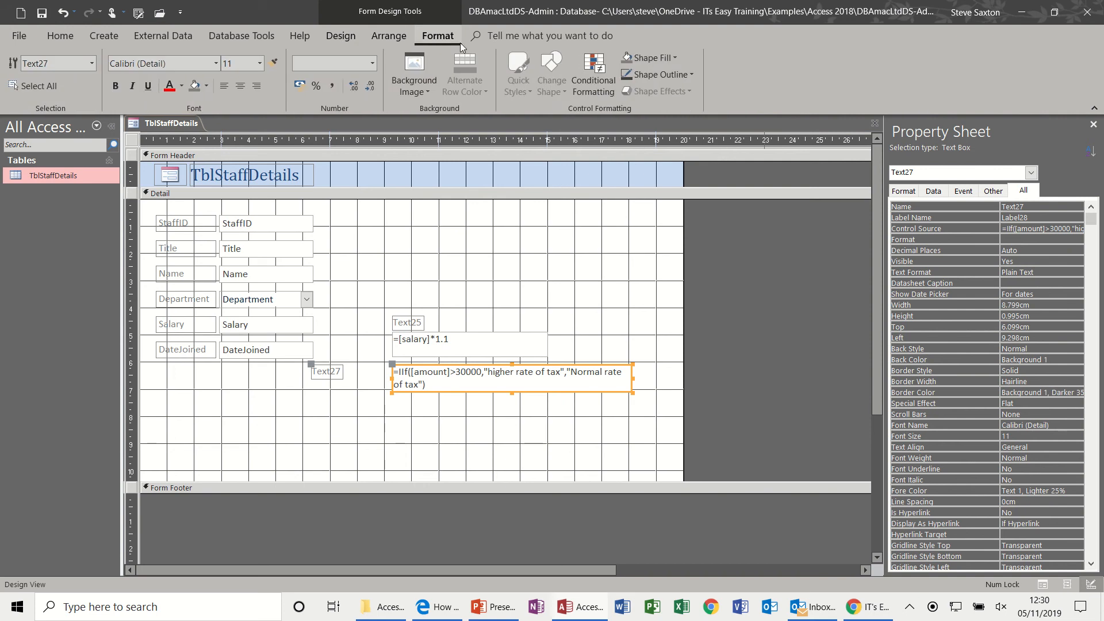
left_click(594, 71)
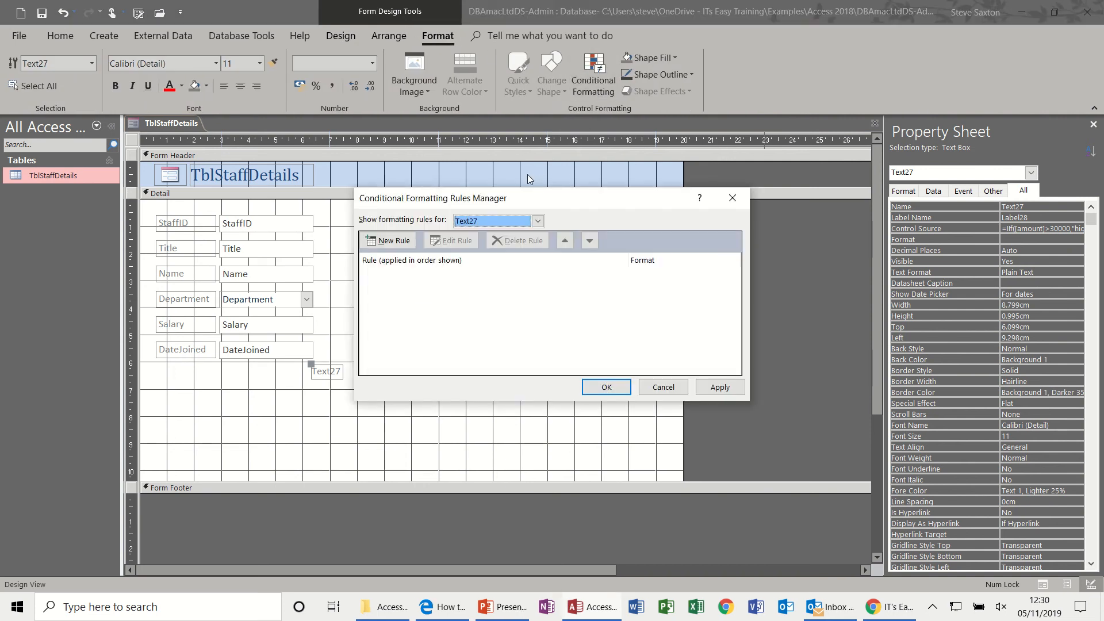
left_click_drag(520, 199, 684, 144)
Step: Add a conditional formatting rule to the tax-rate text box giving field values equal to higher rate of tax a green background
left_click(567, 190)
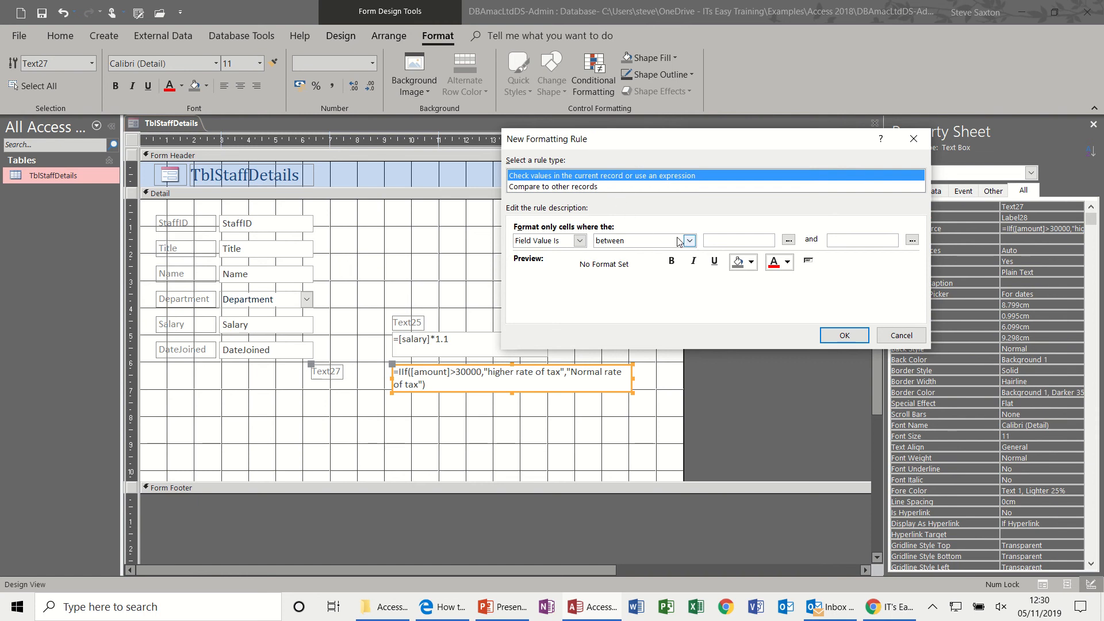
left_click(689, 240)
left_click(671, 269)
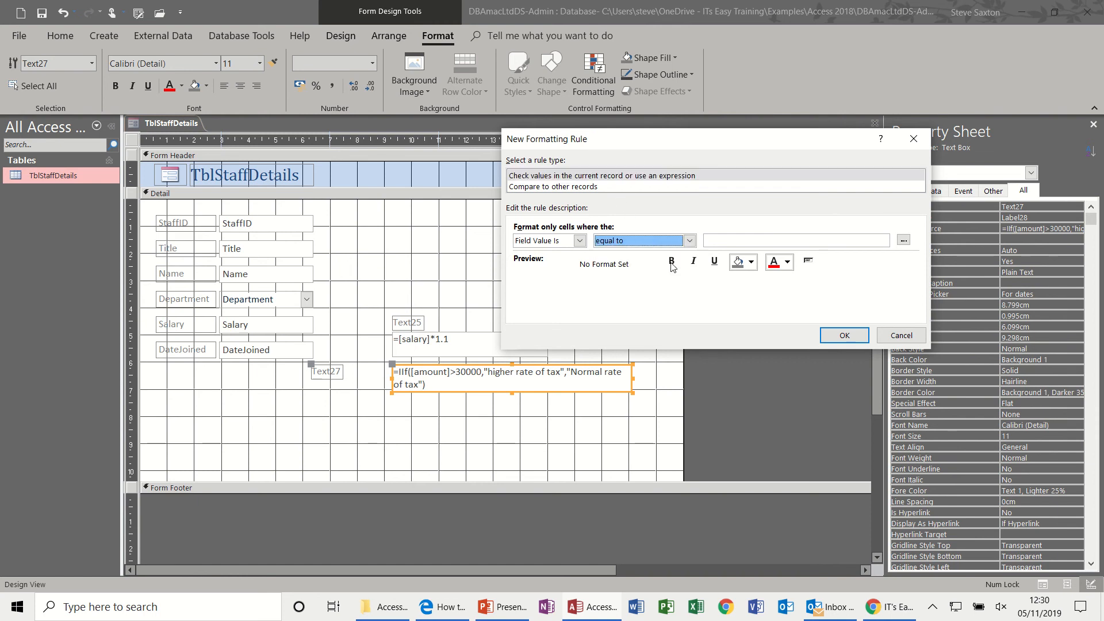
left_click(718, 238)
type("h")
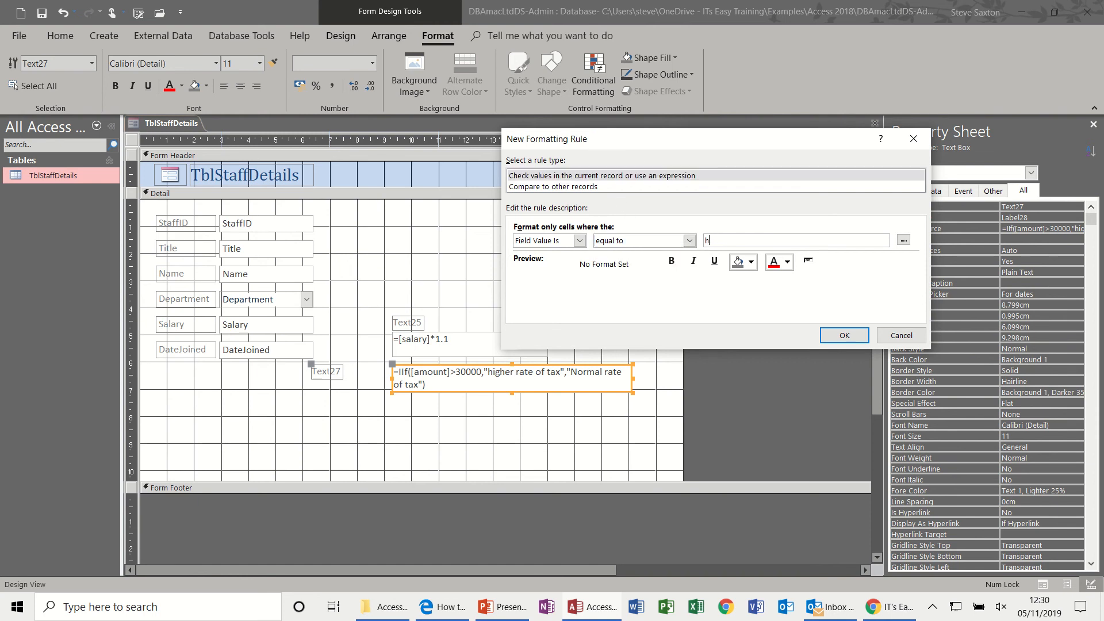
type("igher rate of tax")
left_click(751, 262)
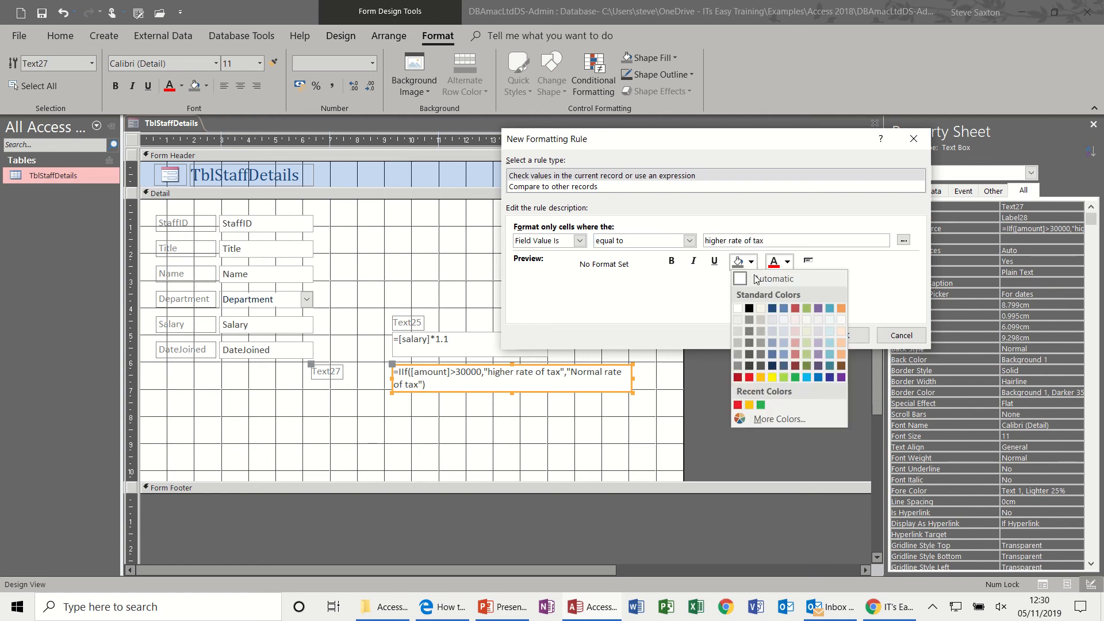
left_click(760, 404)
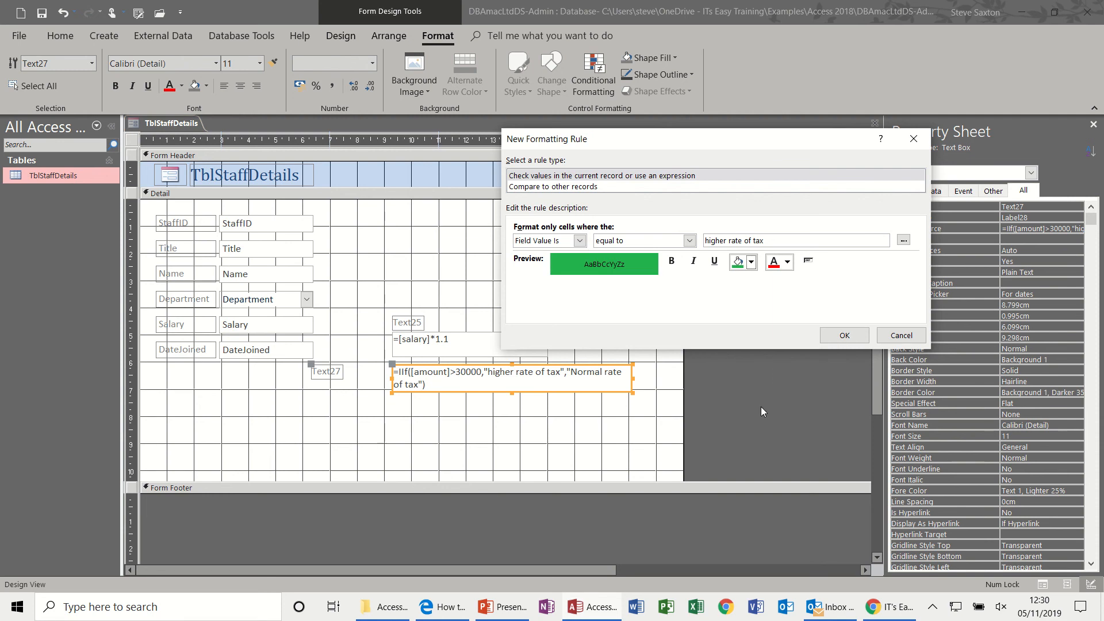
left_click(843, 336)
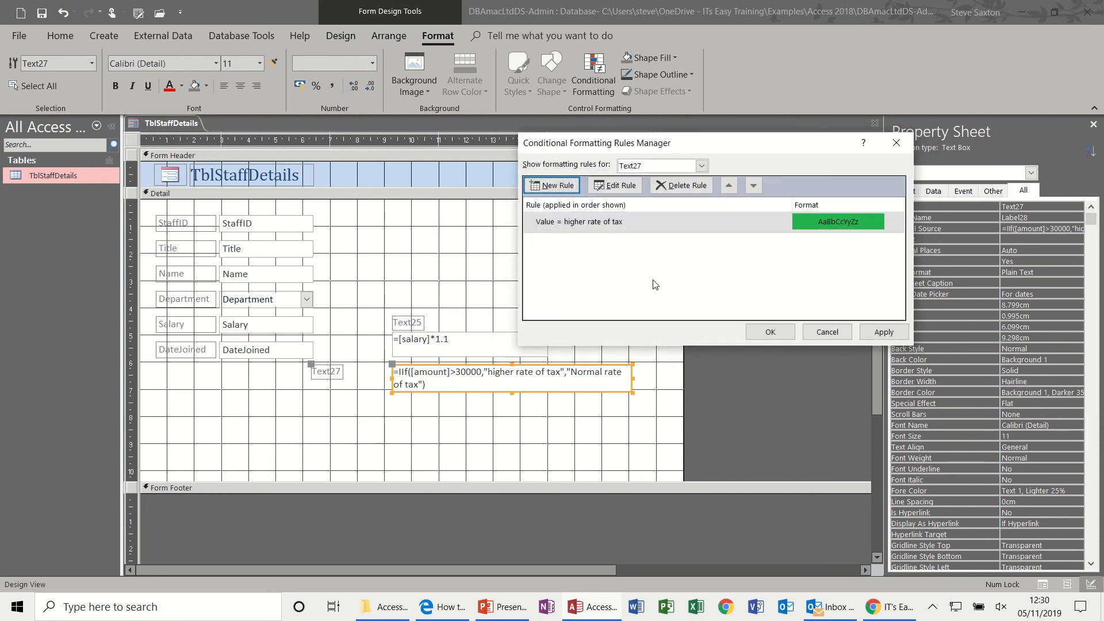
Step: Add a second rule giving field values equal to normal rate of tax an orange-yellow background, and apply the rules
left_click(557, 185)
left_click(678, 241)
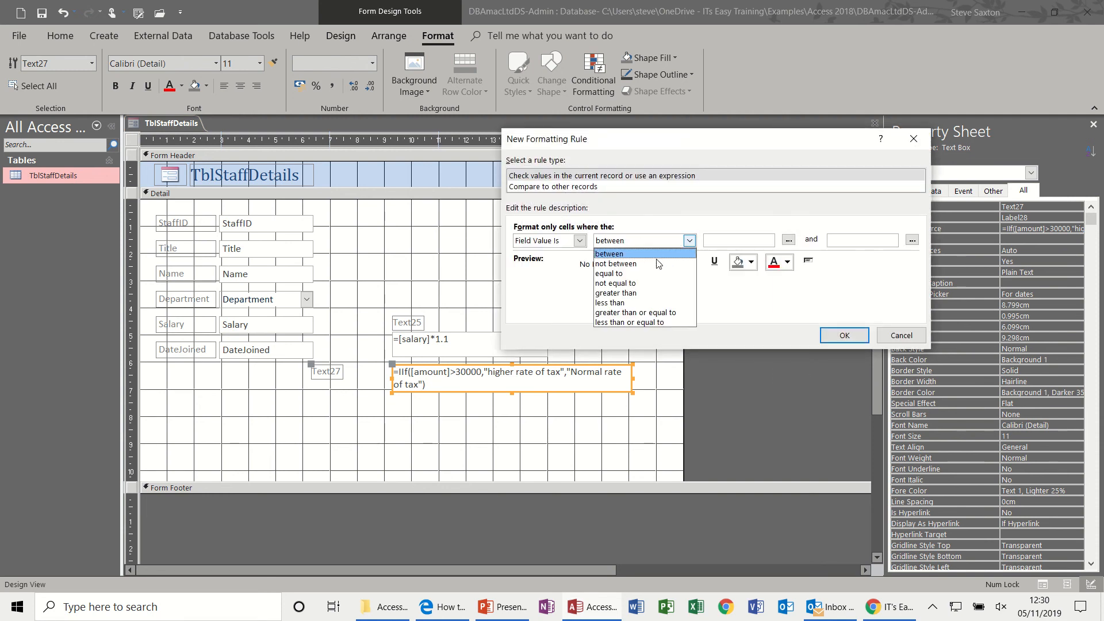
left_click(655, 273)
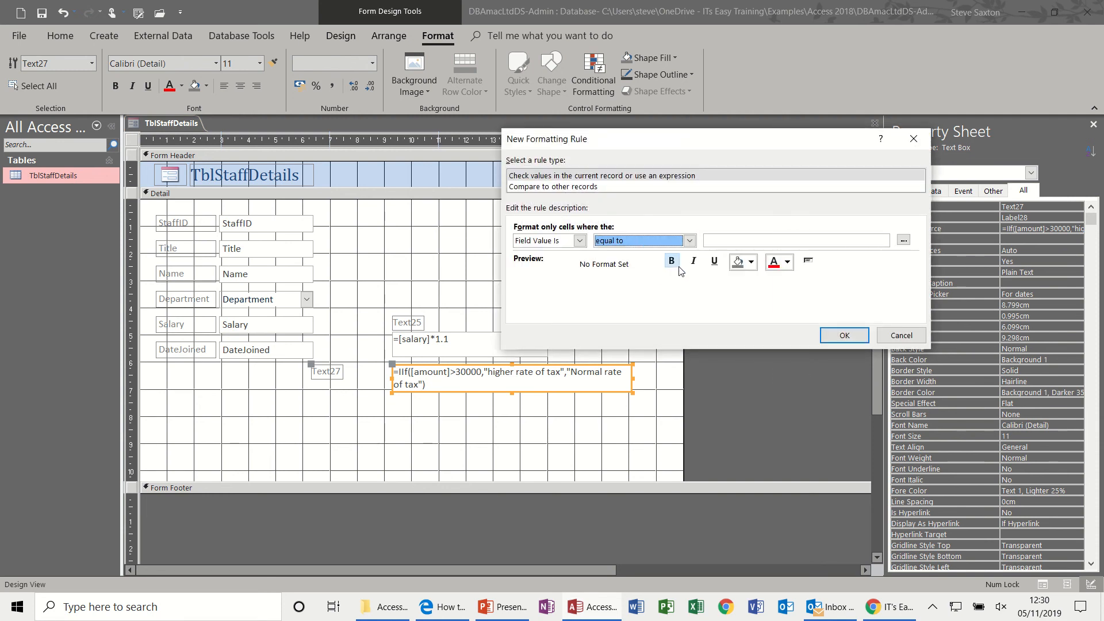
left_click(714, 241)
type("norm")
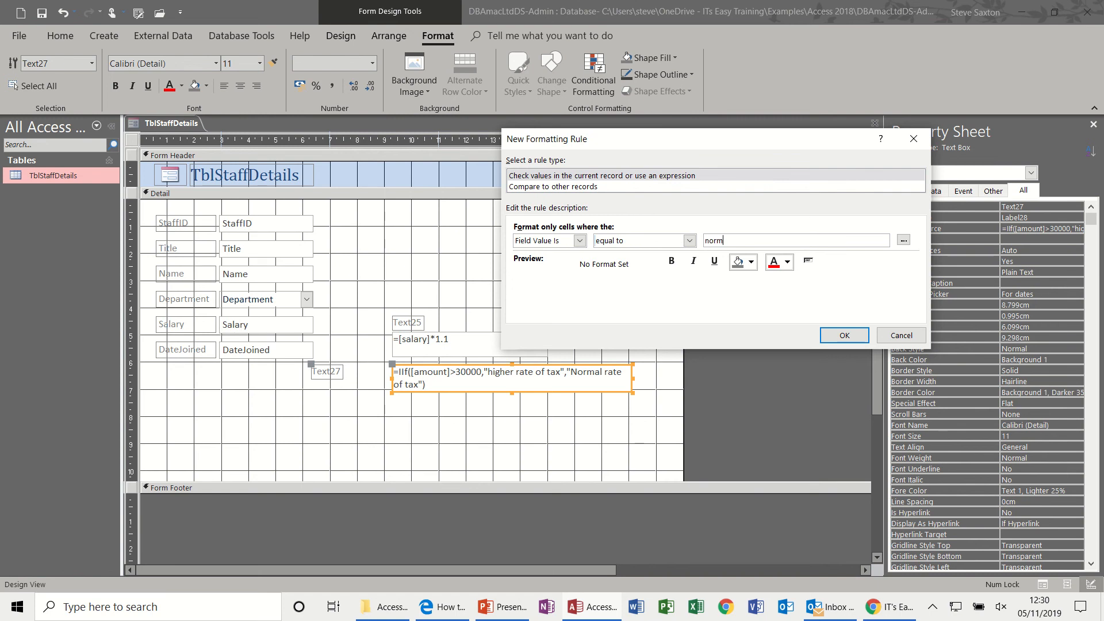
type("al rate of tax")
left_click(751, 264)
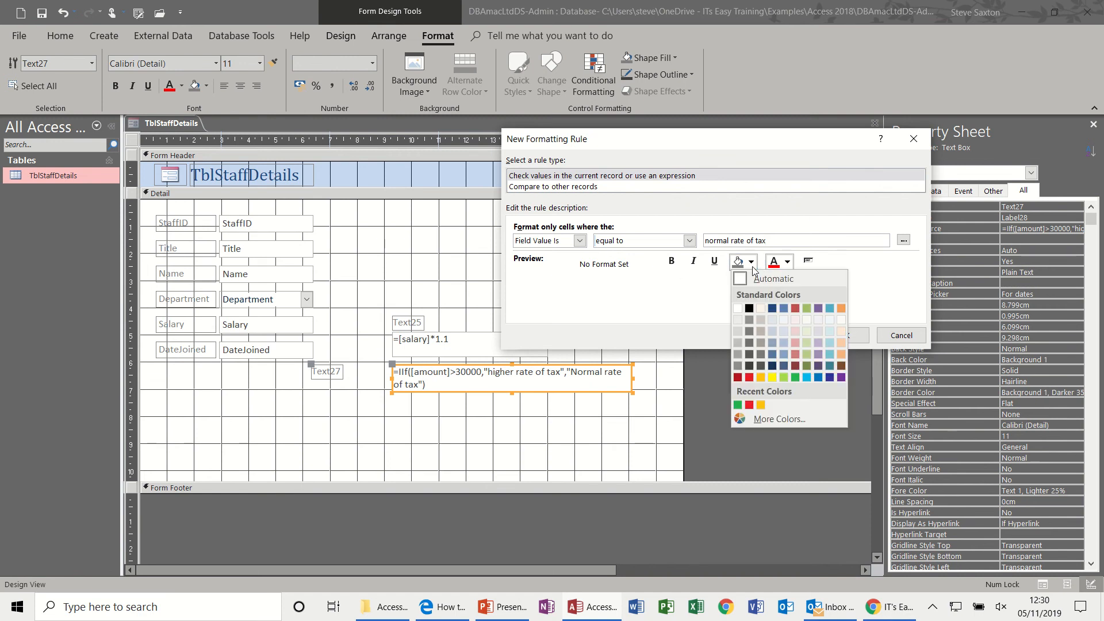
left_click(762, 378)
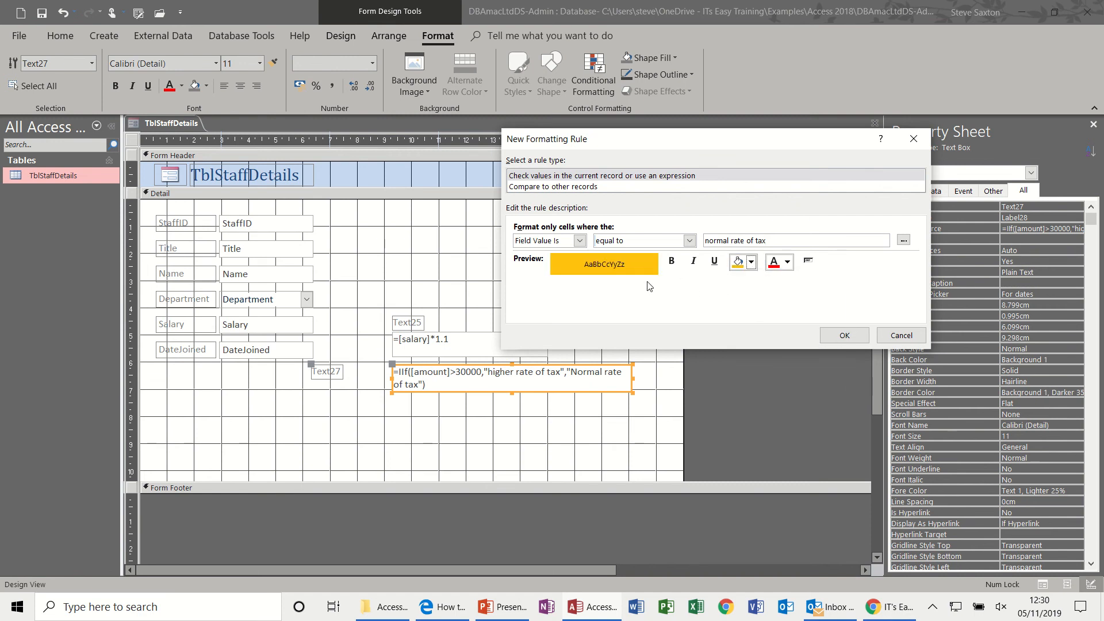
left_click(838, 336)
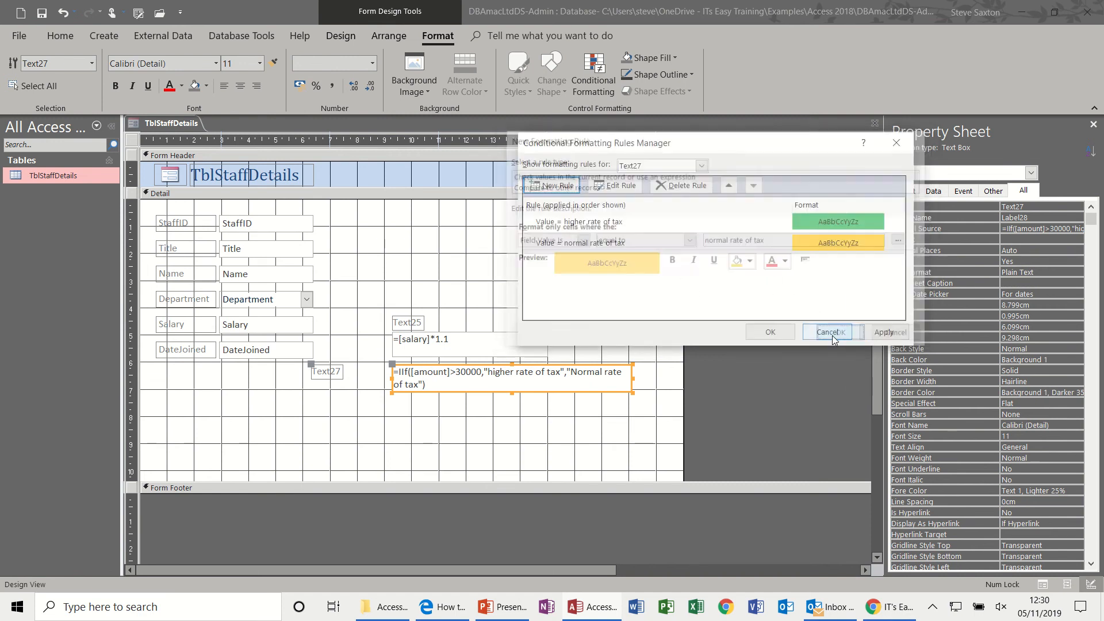
left_click(768, 332)
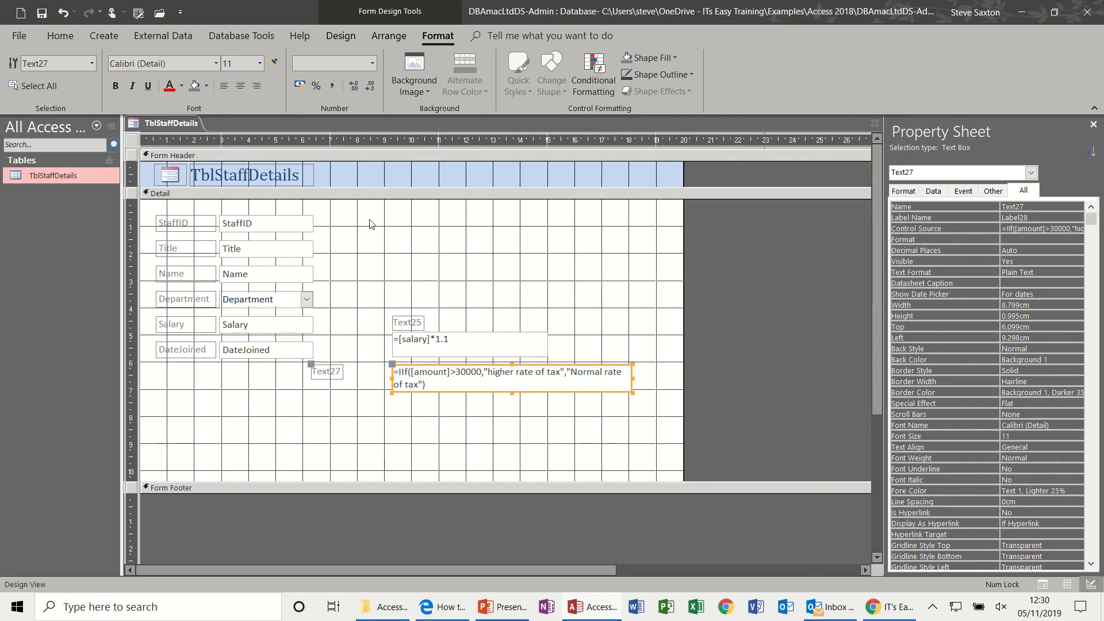
Step: Check the conditional colours of both calculated text boxes in Form View for the first three staff records
left_click(61, 36)
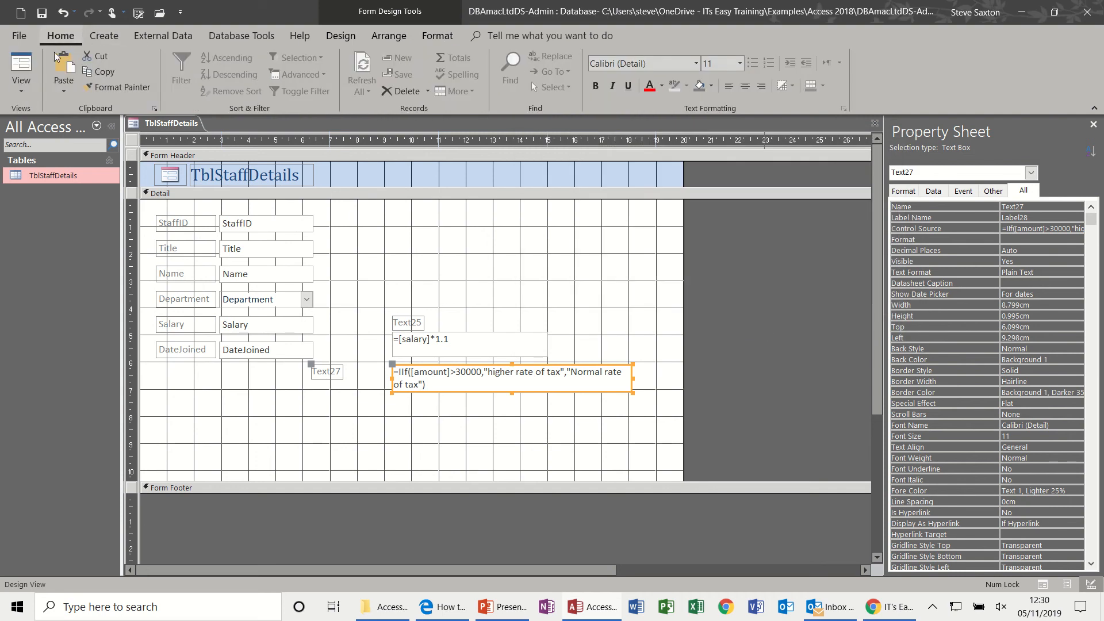
left_click(25, 68)
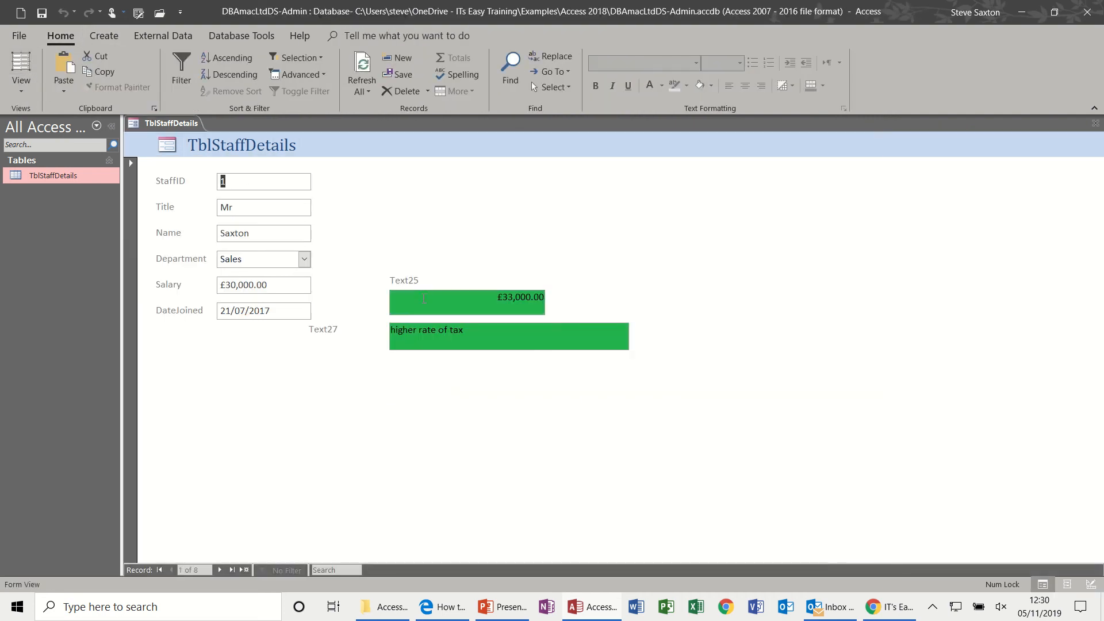
left_click(220, 570)
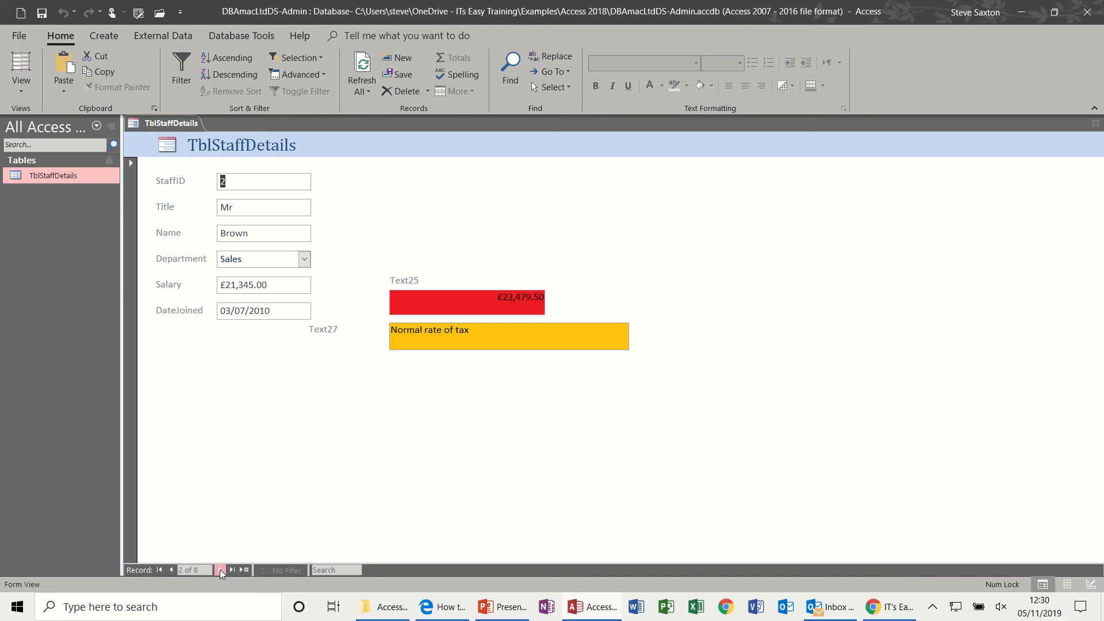
left_click(220, 570)
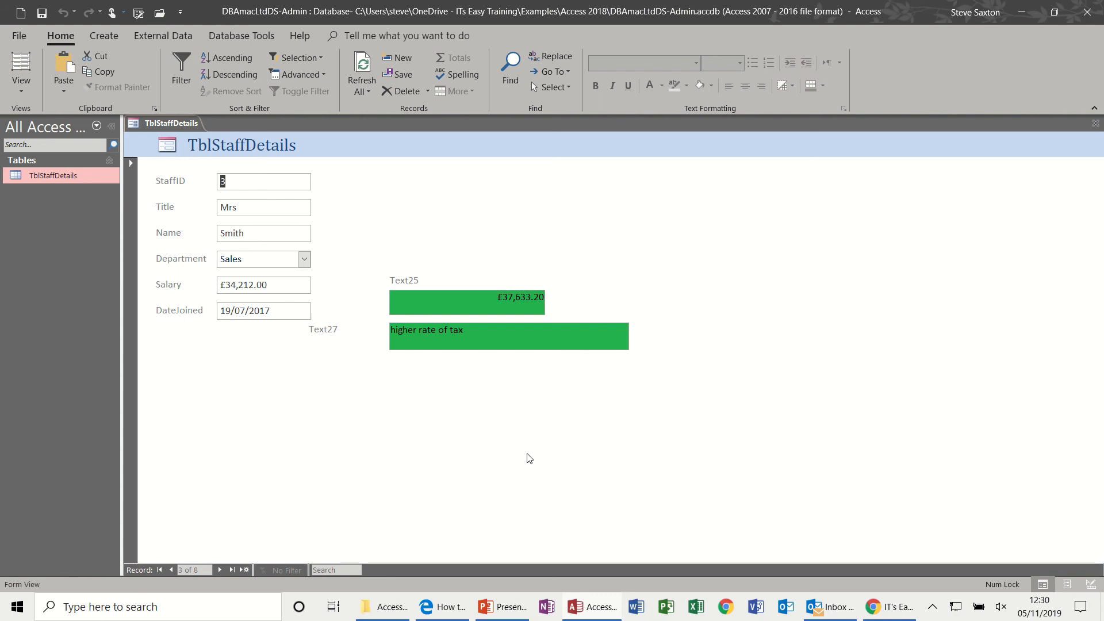